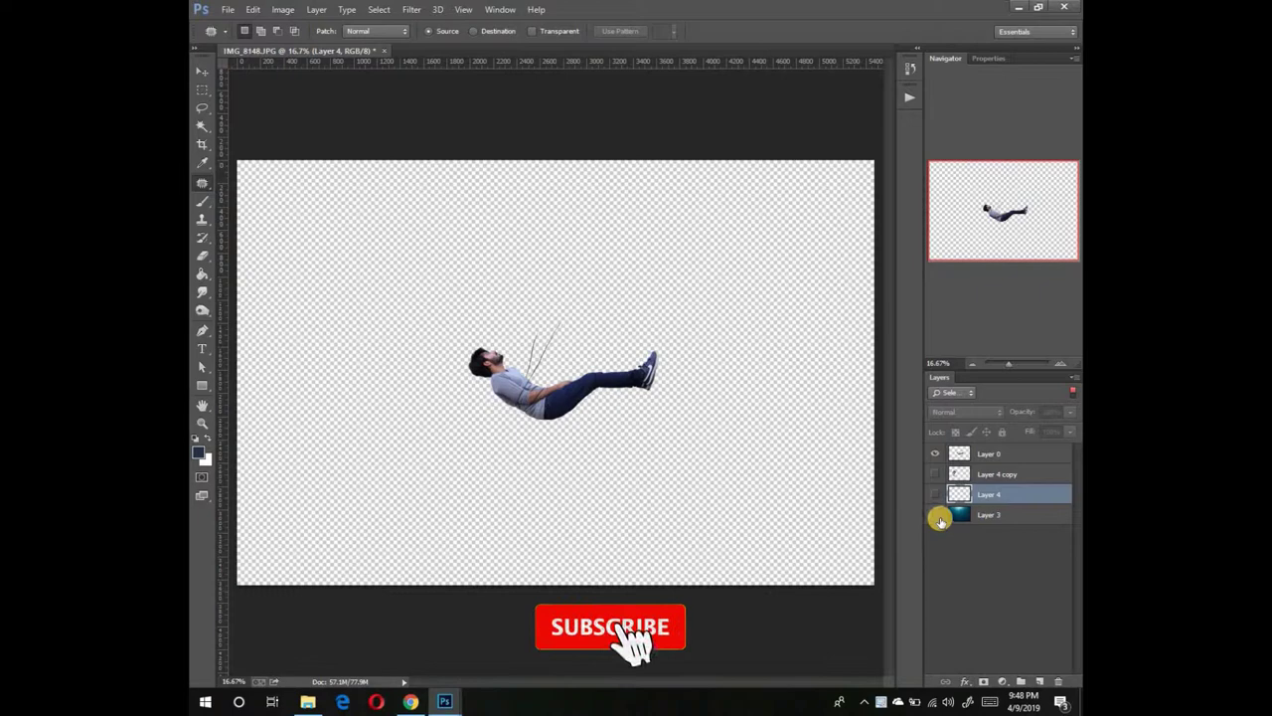
Turn on the underwater background Layer 3 and zoom out to see the whole canvas.
left_click(937, 516)
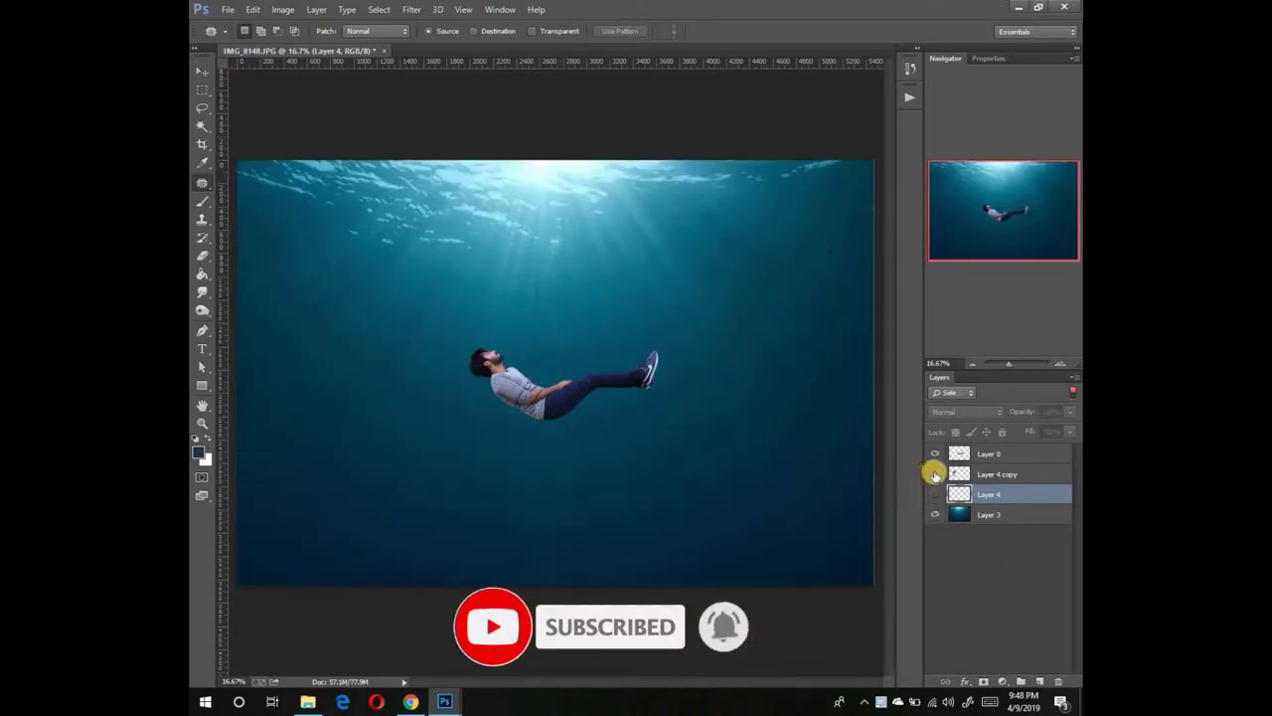
right_click(660, 387)
key("Escape")
key("ctrl+minus")
Scale Layer 3 up to about 101% from its top-right corner so it fills the canvas.
left_click(989, 513)
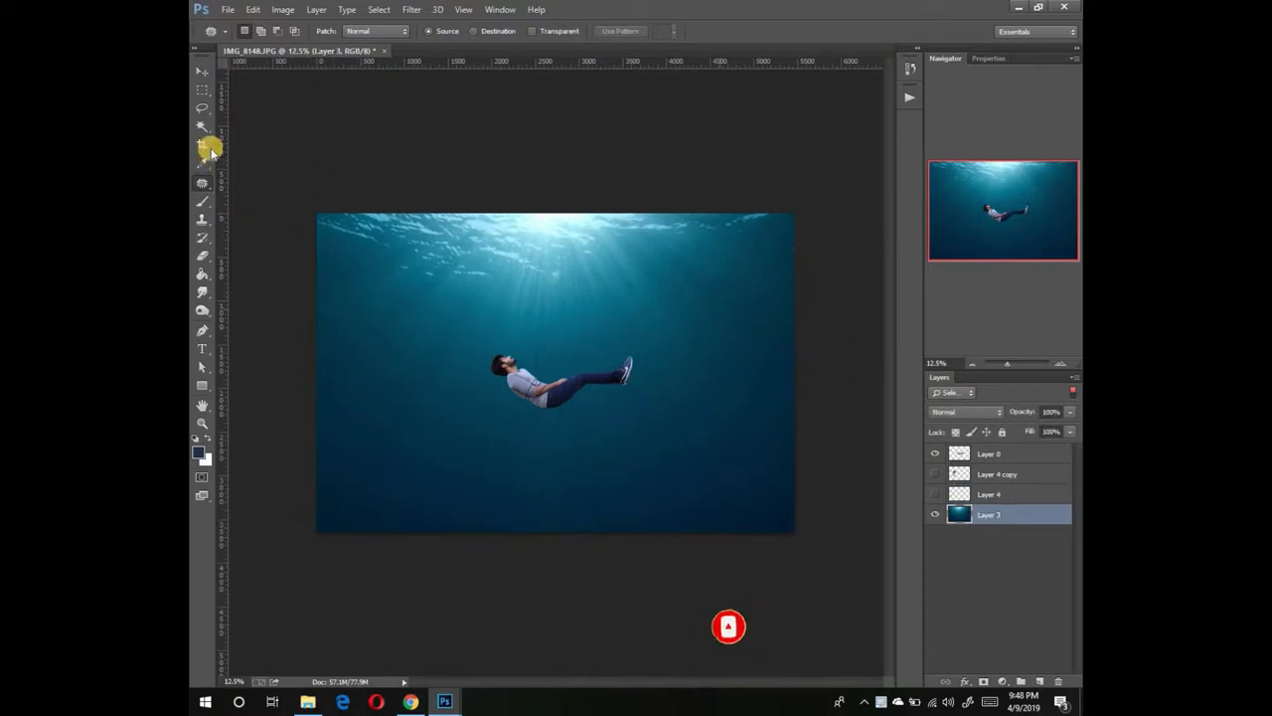
left_click(202, 71)
key("ctrl+t")
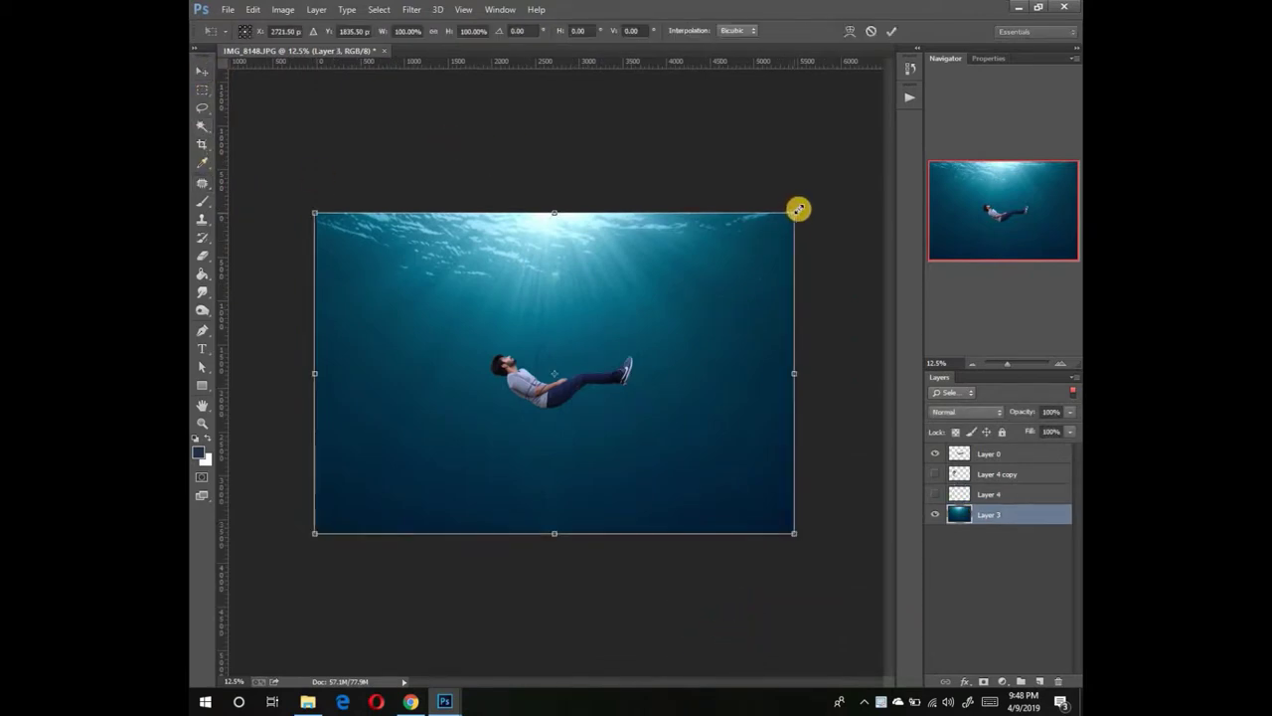
left_click_drag(796, 212, 802, 207)
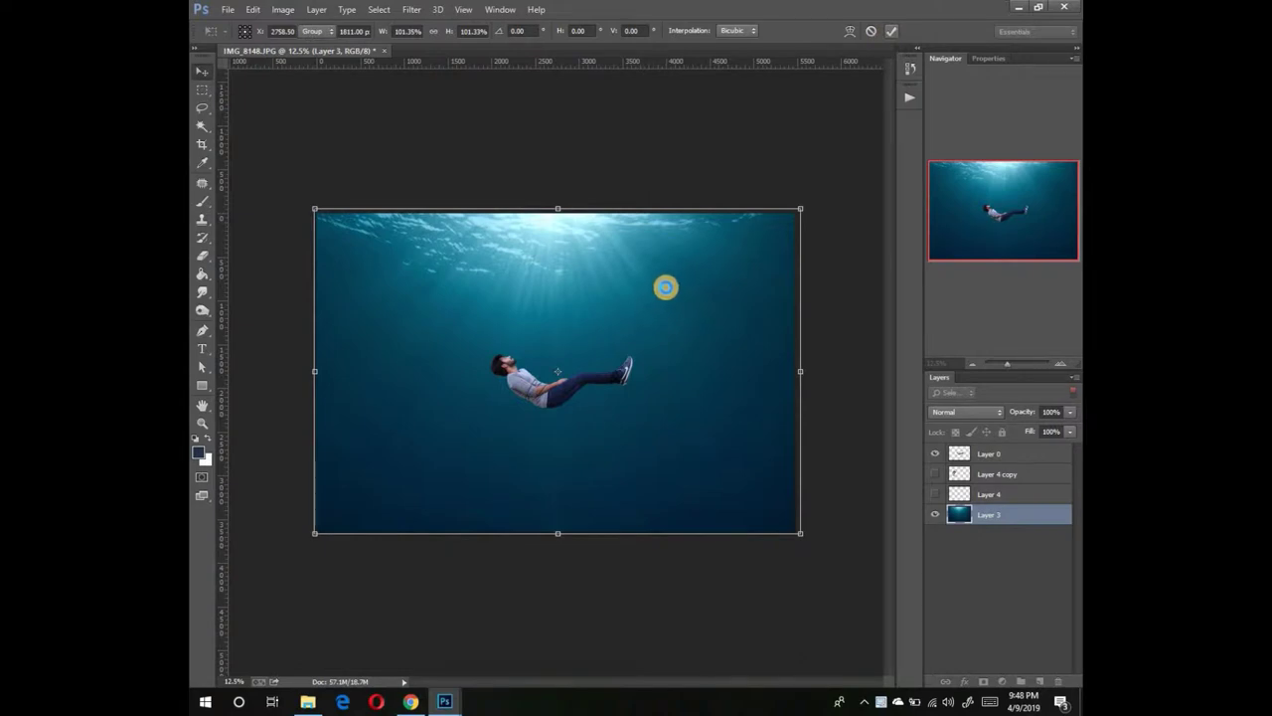
key("Return")
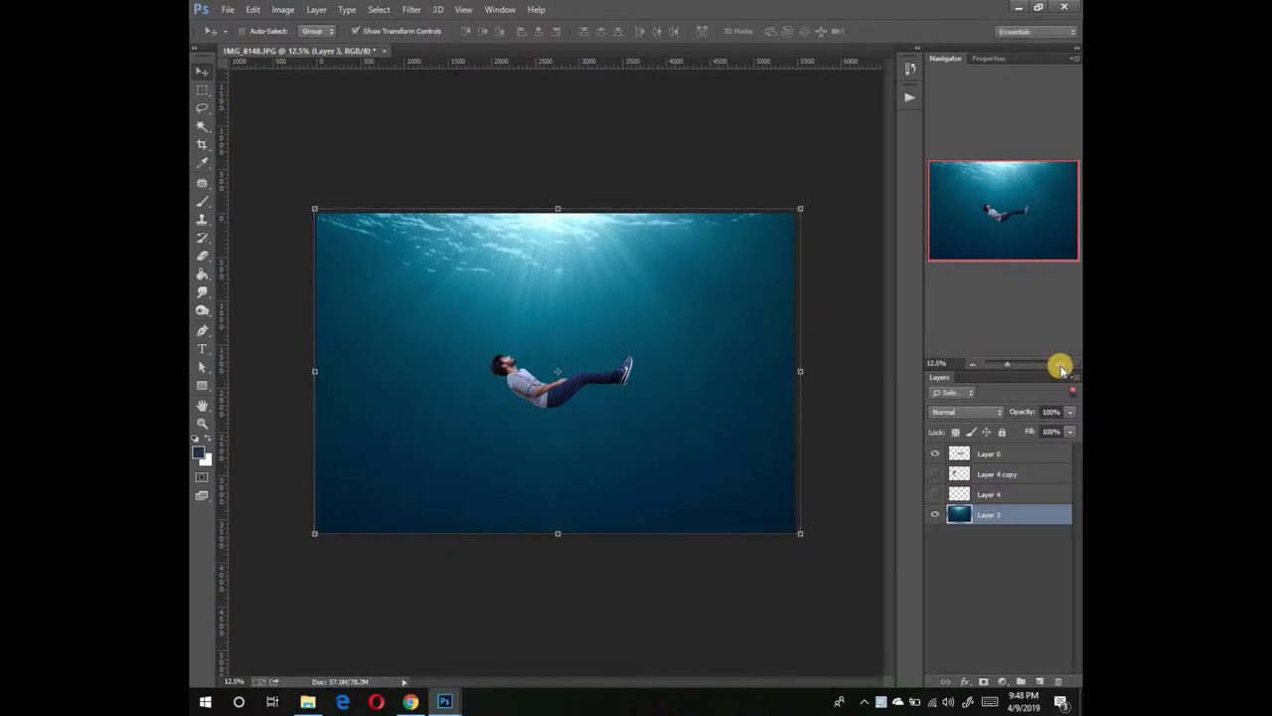
left_click(1060, 365)
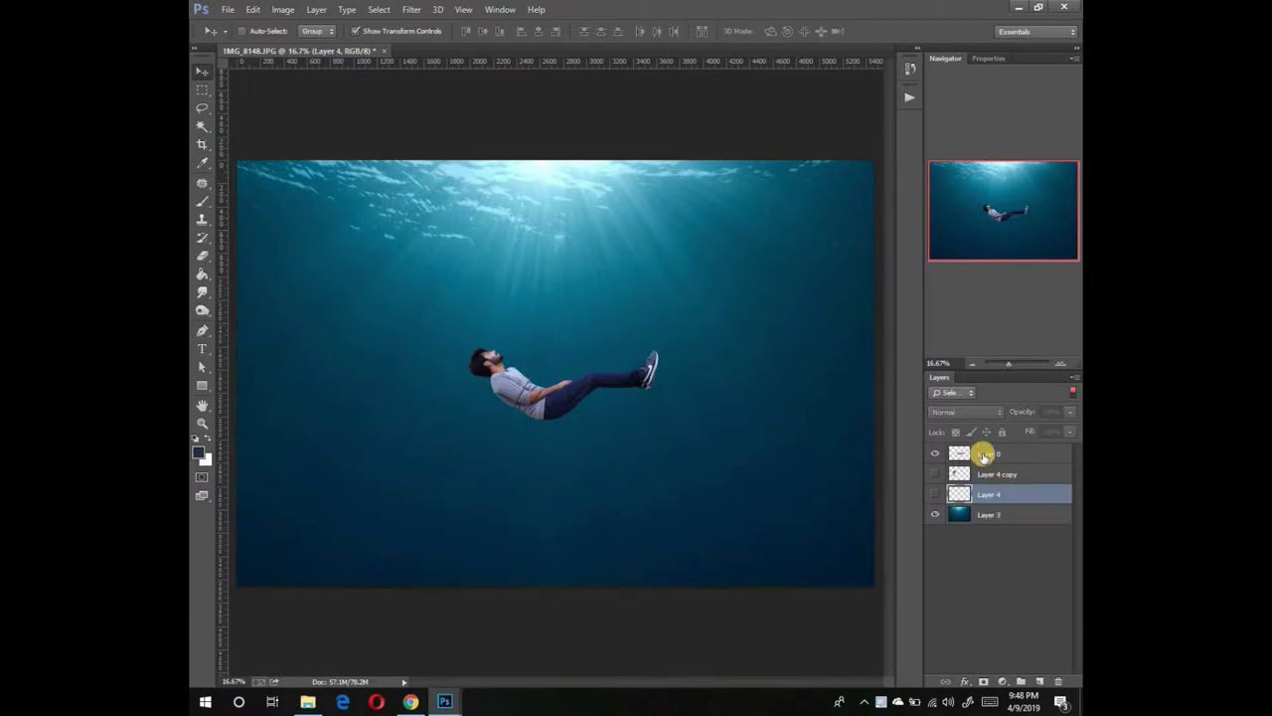
Scale and tilt the man on Layer 0, move him up, and shrink him to about 93%.
left_click(984, 453)
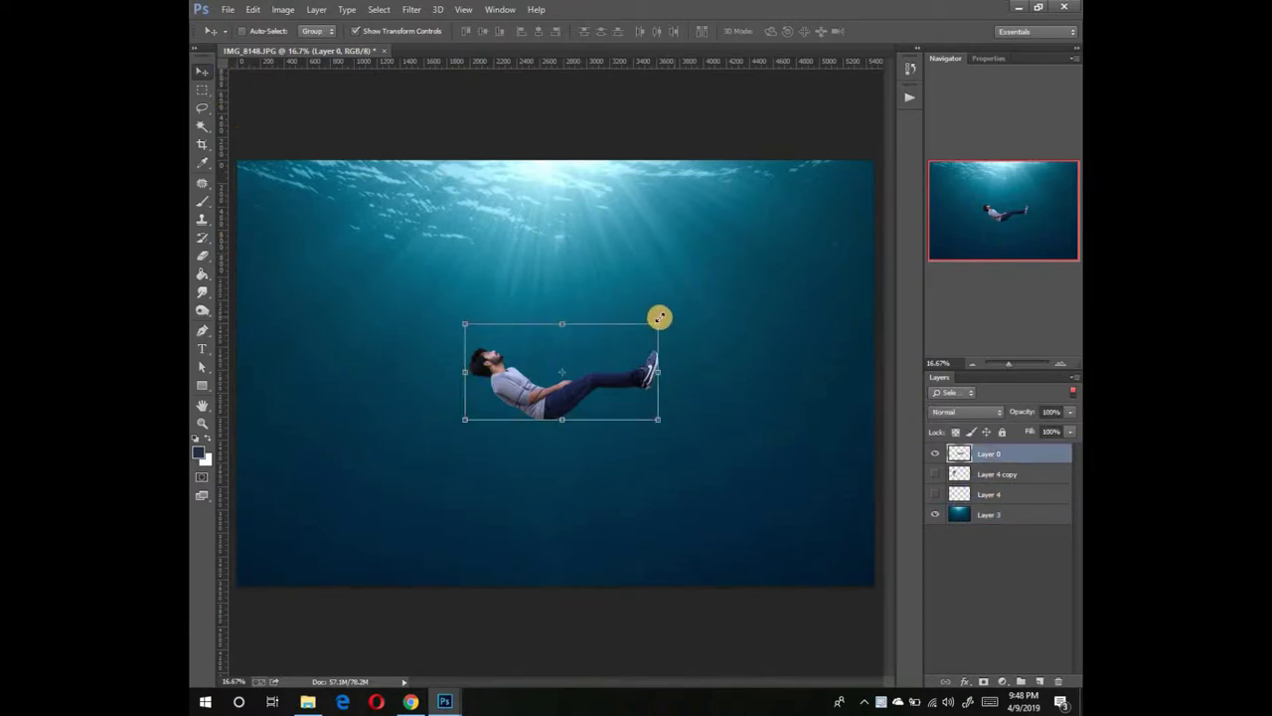
key("ctrl+t")
mouse_move(659, 322)
left_mouse_down()
mouse_move(672, 317)
mouse_move(670, 290)
mouse_move(670, 310)
mouse_move(663, 300)
left_mouse_up()
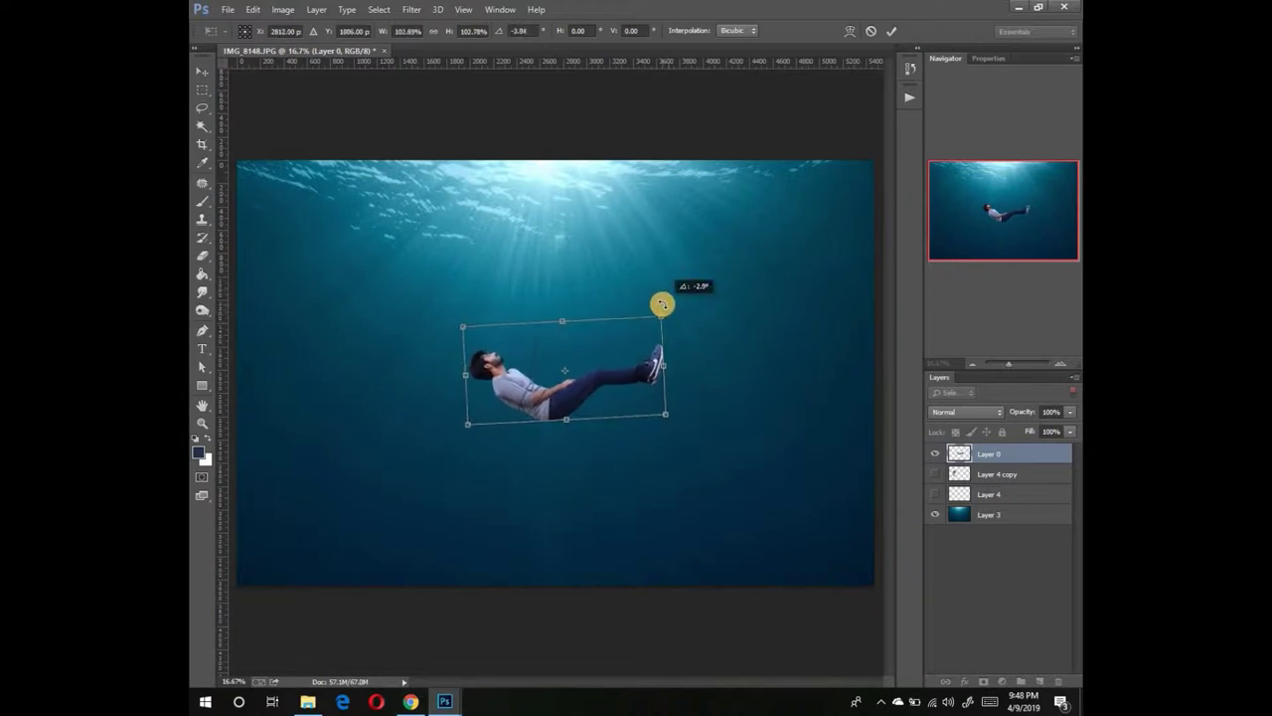
left_click(891, 31)
left_click_drag(600, 347, 602, 367)
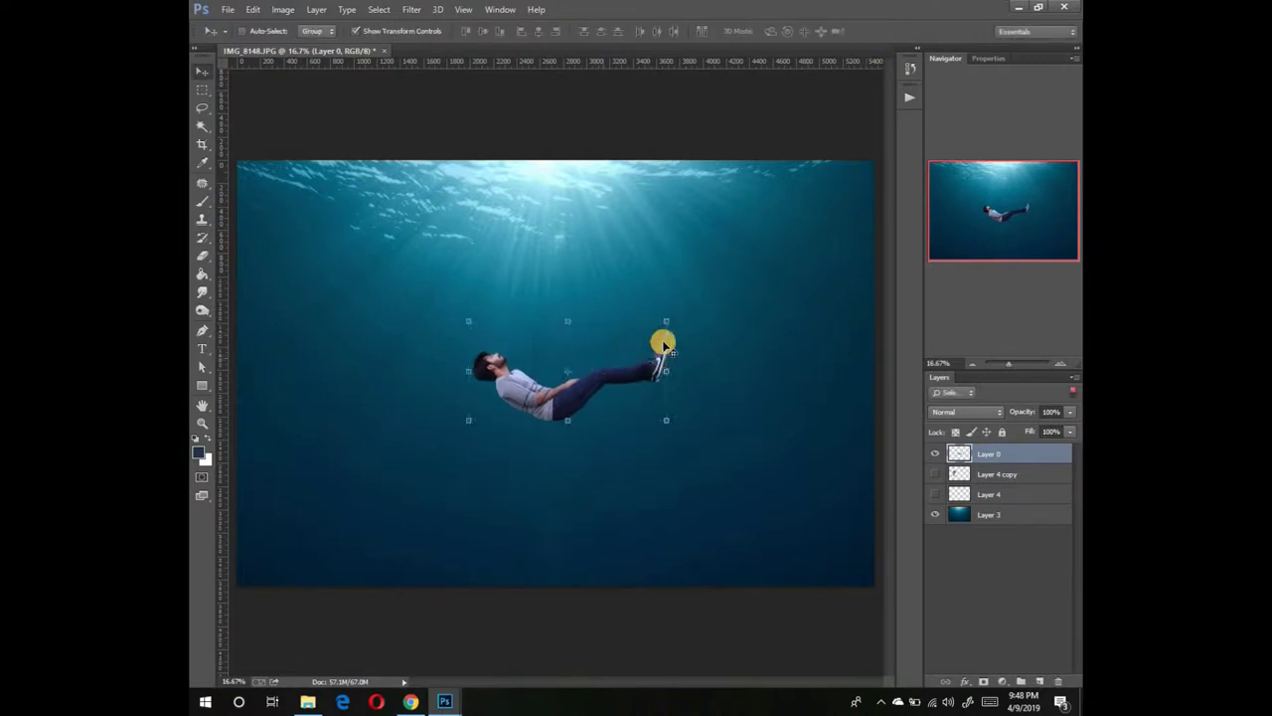
mouse_move(663, 321)
left_mouse_down()
mouse_move(604, 344)
mouse_move(604, 359)
left_mouse_up()
Commit the man's resize, nudge the Layer 4 jellyfish above his feet, and duplicate it lower-left.
left_click(890, 33)
left_click(202, 184)
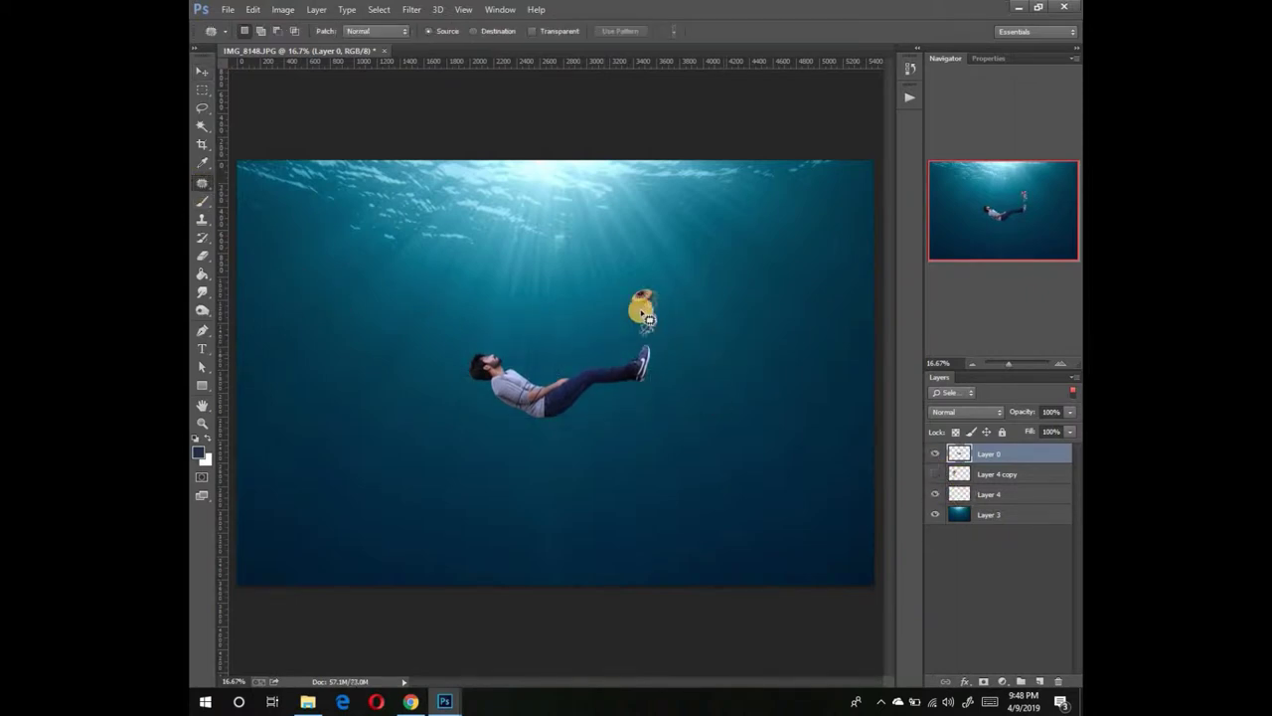
left_click(965, 496)
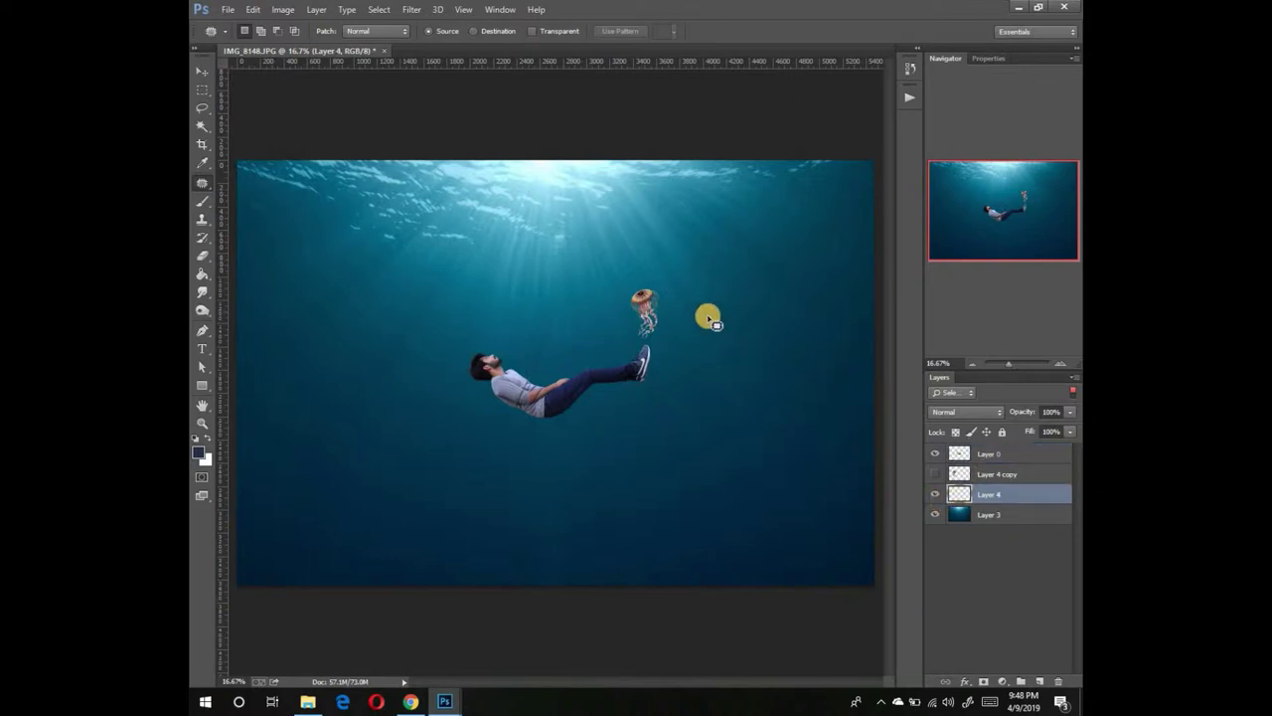
left_click(202, 76)
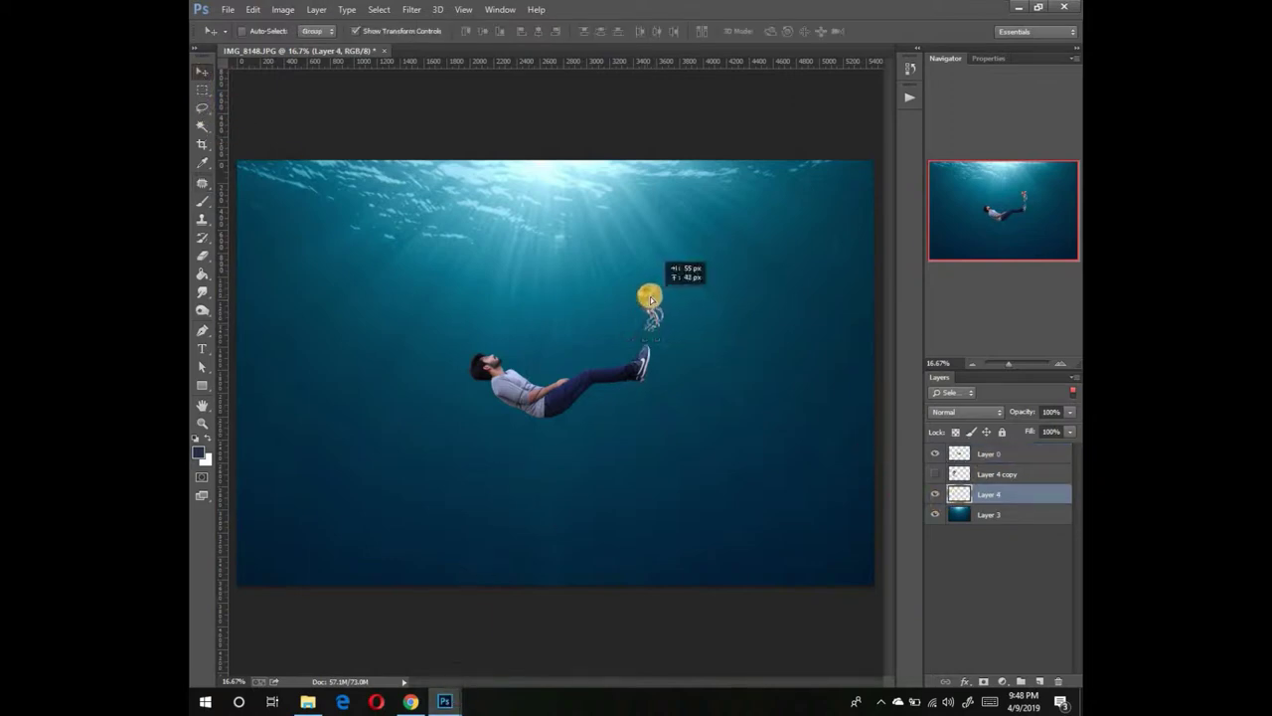
left_click_drag(647, 303, 646, 300)
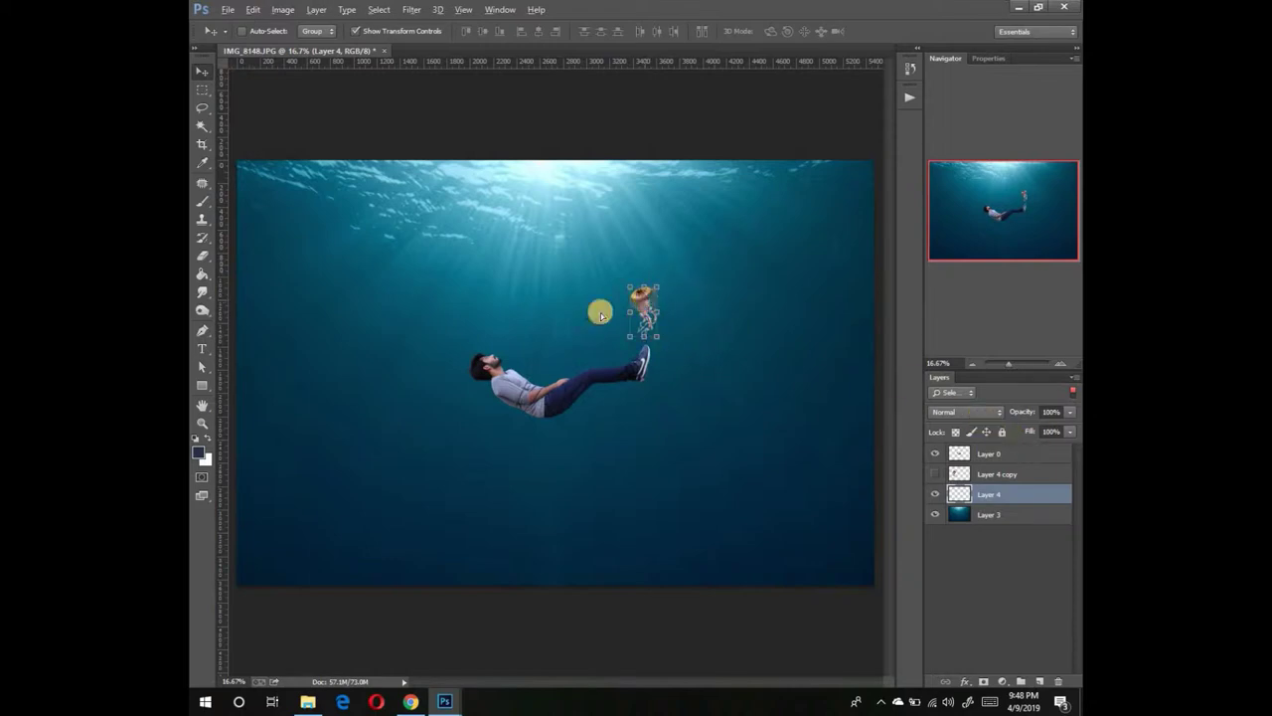
left_click_drag(601, 315, 337, 410)
Flip the jellyfish copy horizontally, enlarge it to about 412%, and move it beside the man's head.
key("ctrl+t")
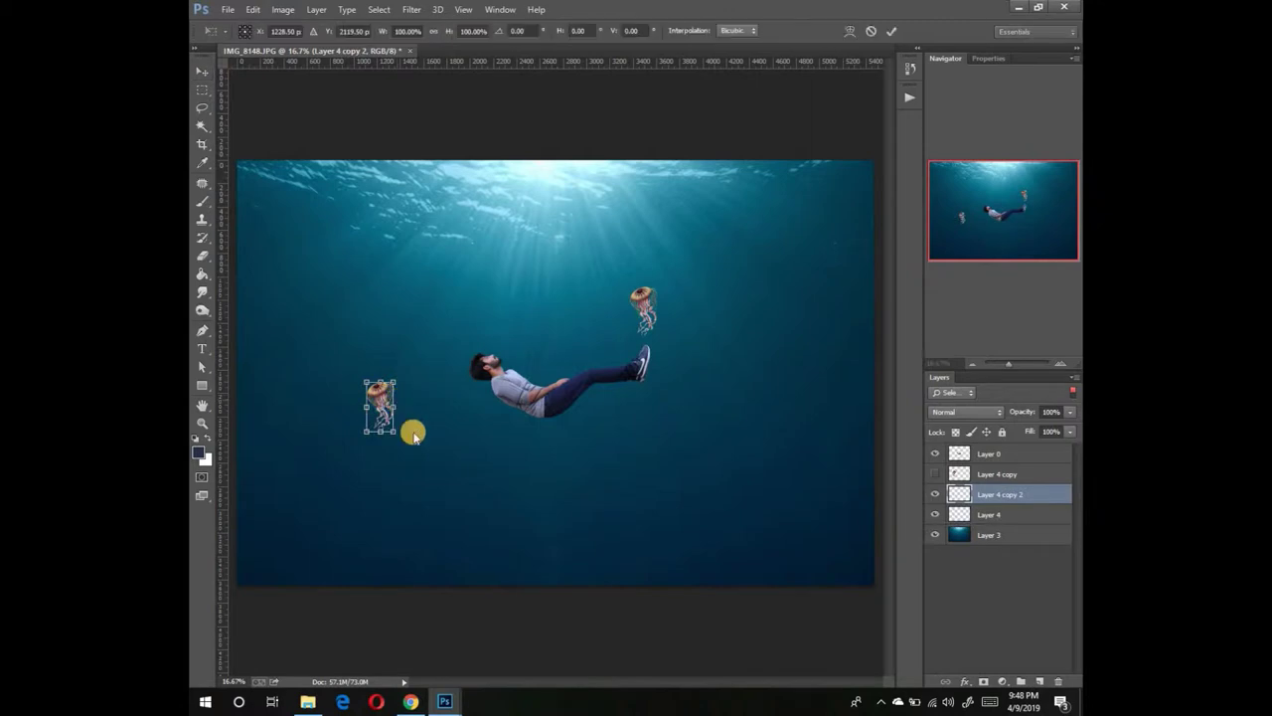
right_click(395, 399)
left_click(467, 608)
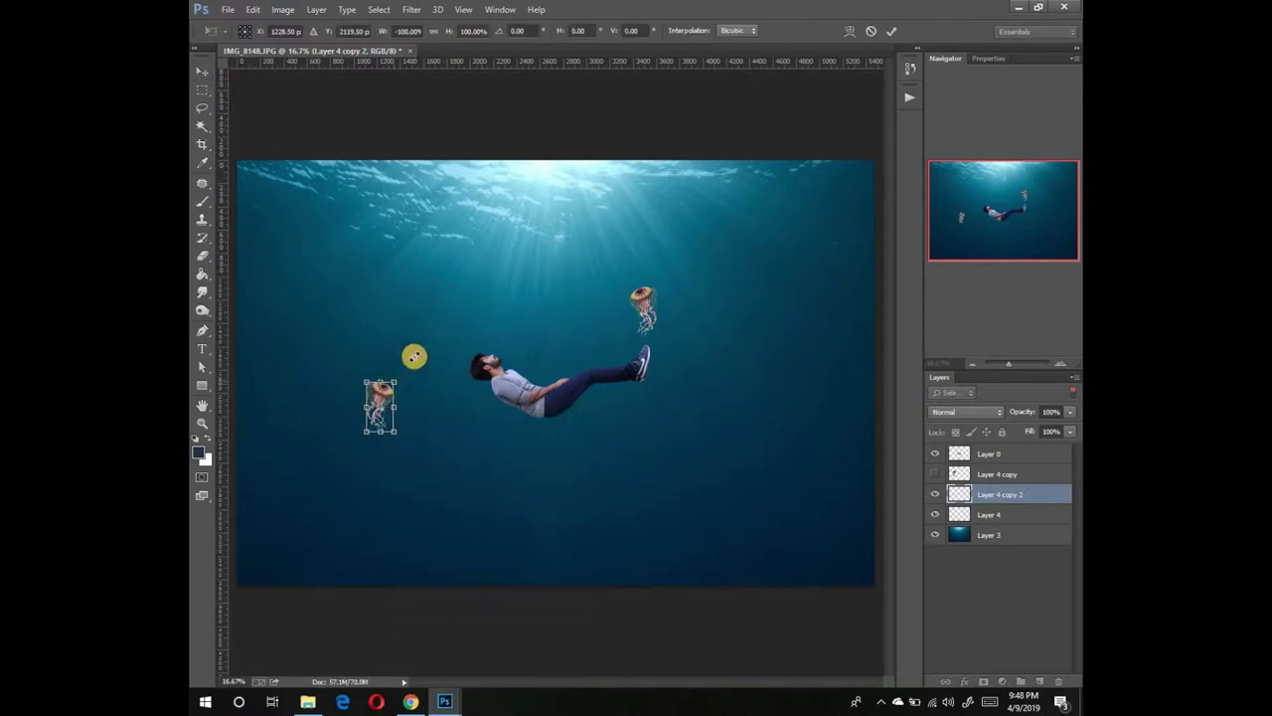
mouse_move(414, 356)
left_mouse_down()
mouse_move(504, 239)
mouse_move(571, 213)
left_mouse_up()
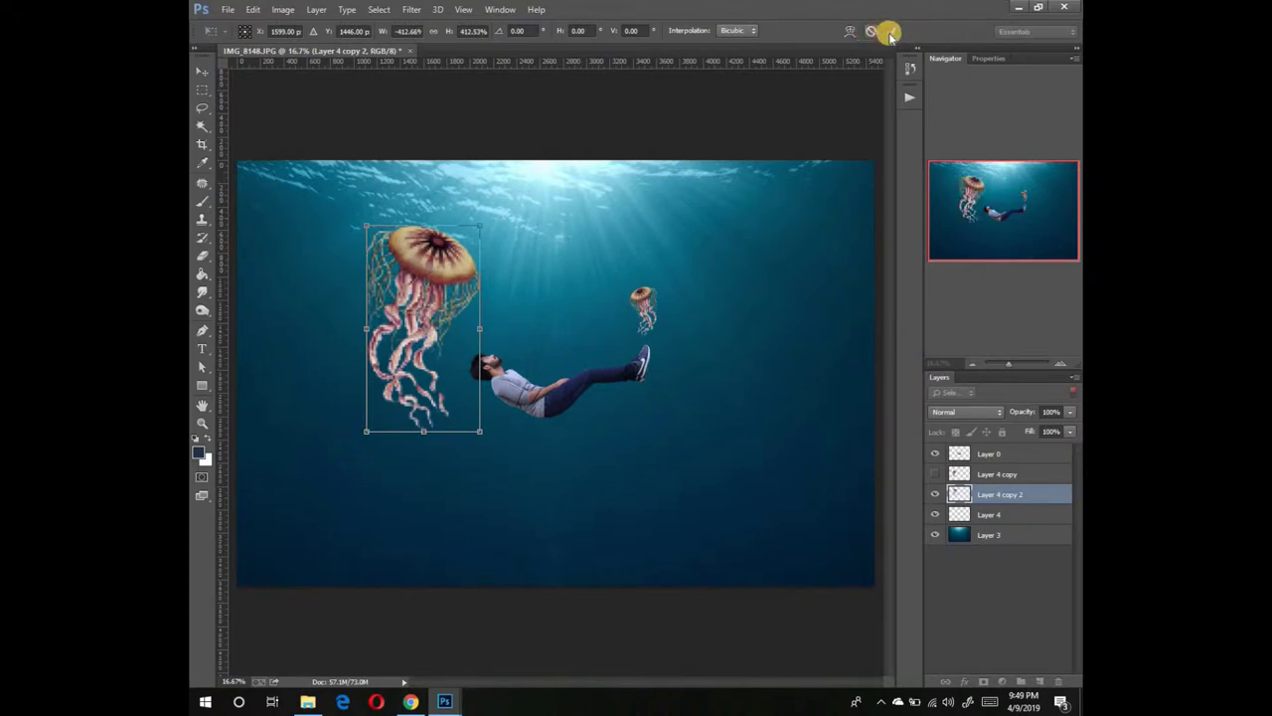
left_click(890, 32)
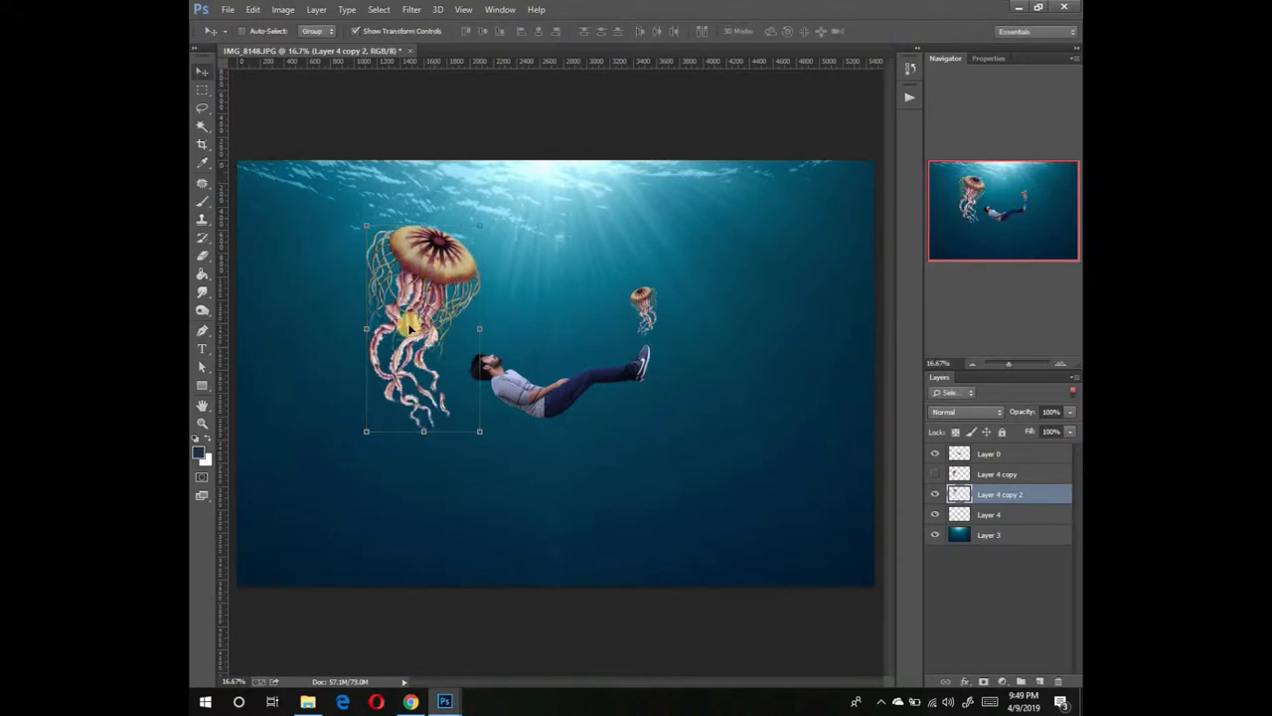
left_click_drag(409, 328, 408, 331)
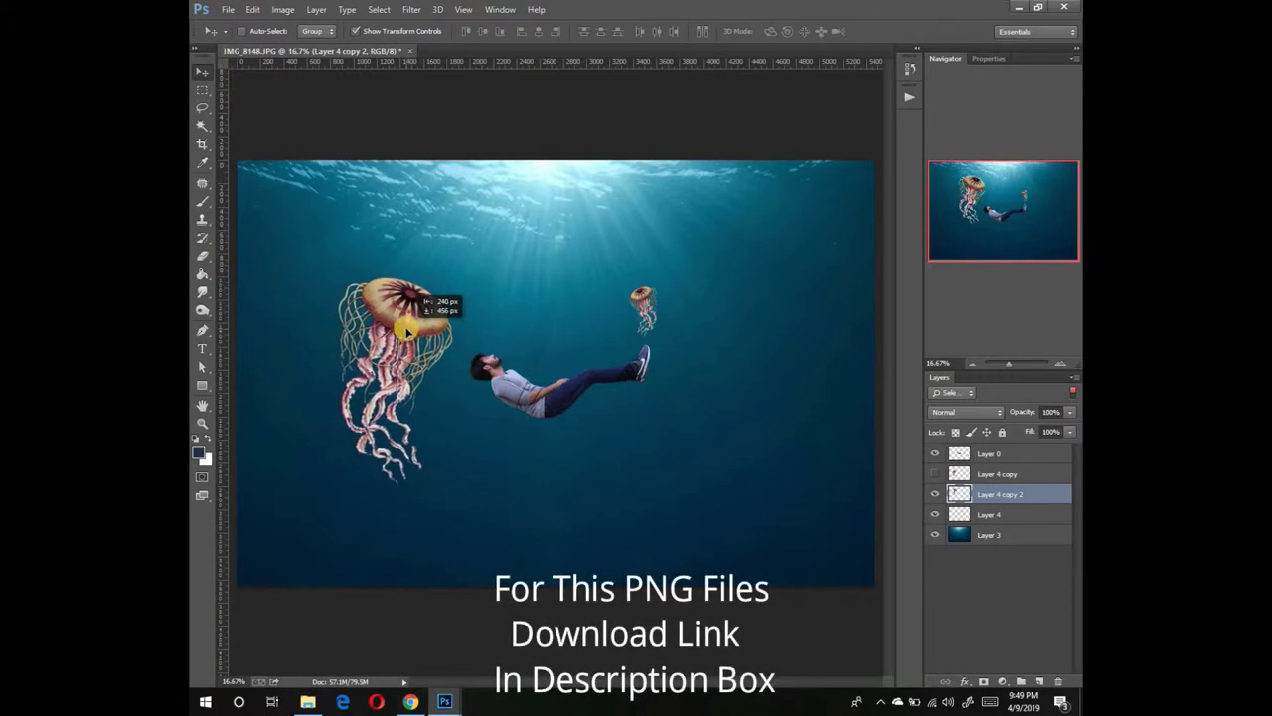
left_click_drag(407, 332, 395, 333)
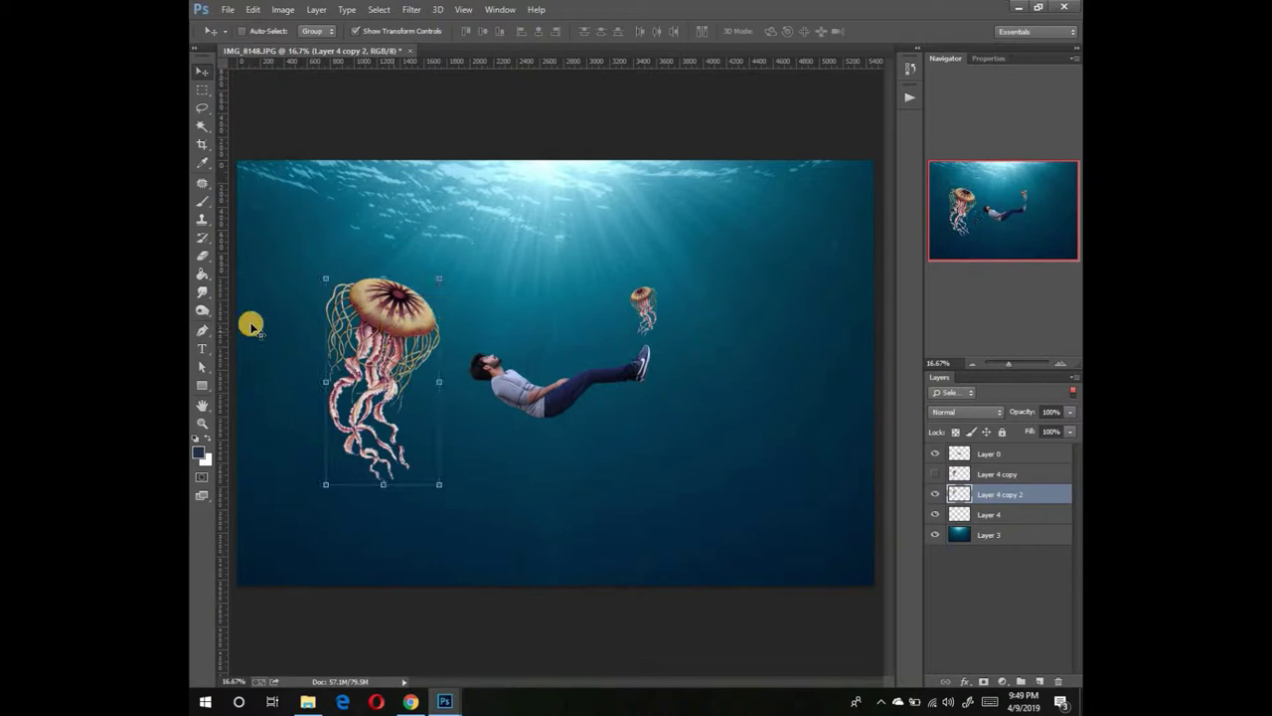
Set up a soft, low-opacity Eraser brush at 419 px.
left_click(200, 260)
right_click(358, 229)
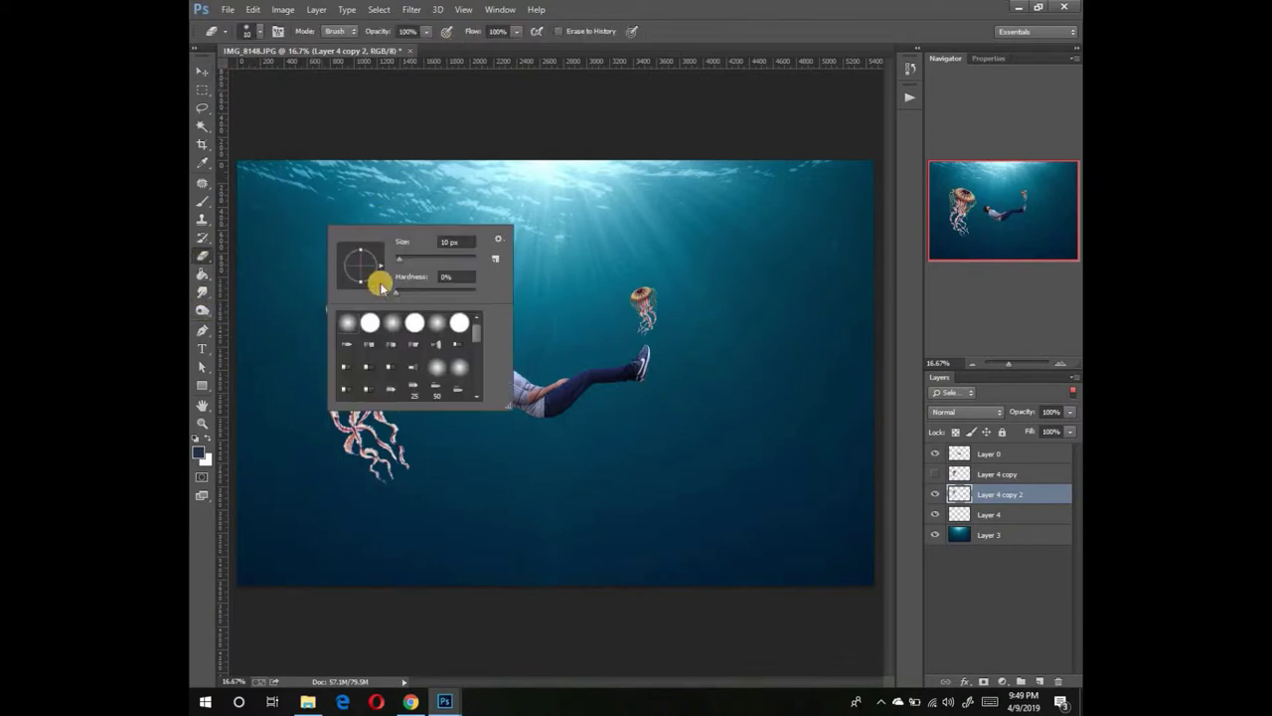
left_click_drag(426, 260, 425, 52)
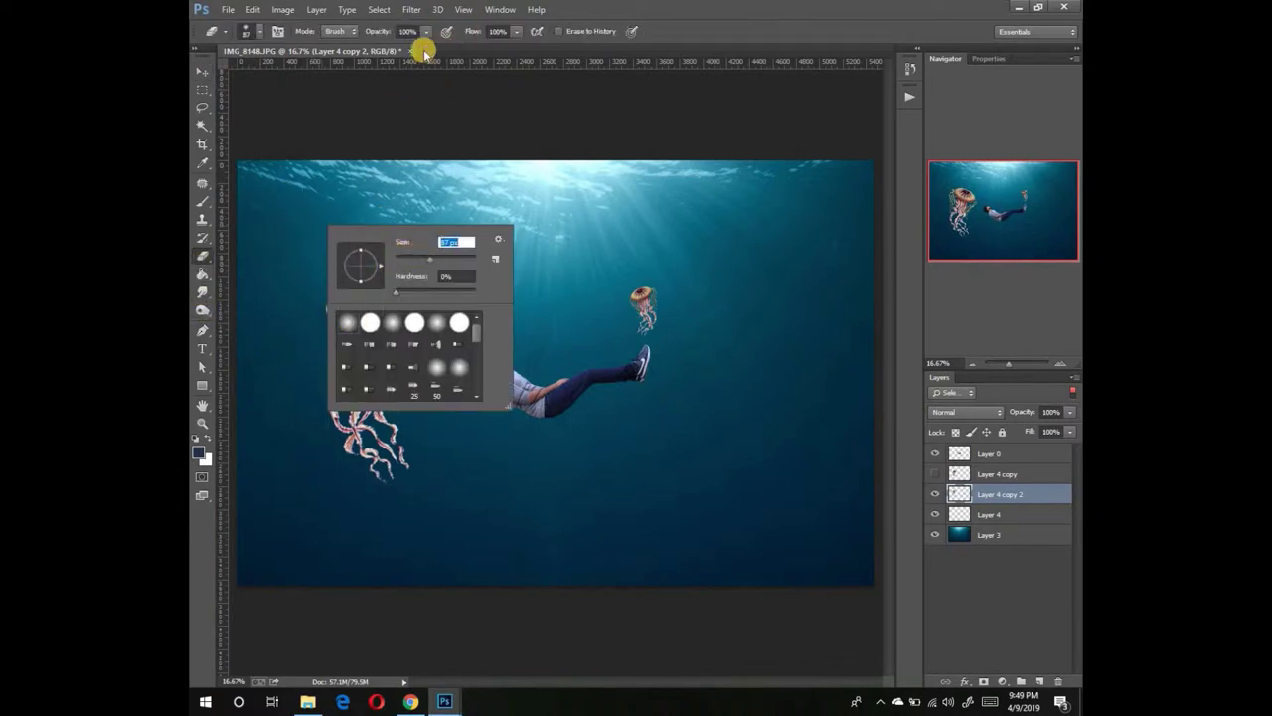
left_click(424, 33)
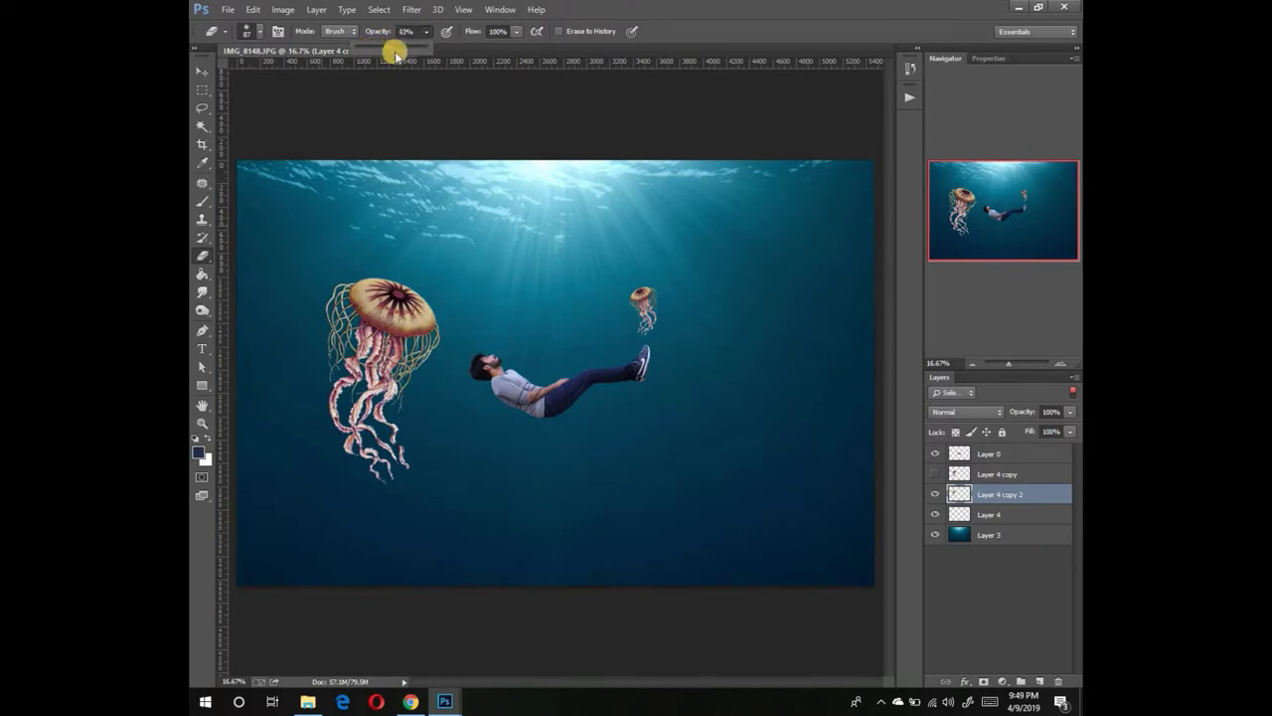
right_click(496, 324)
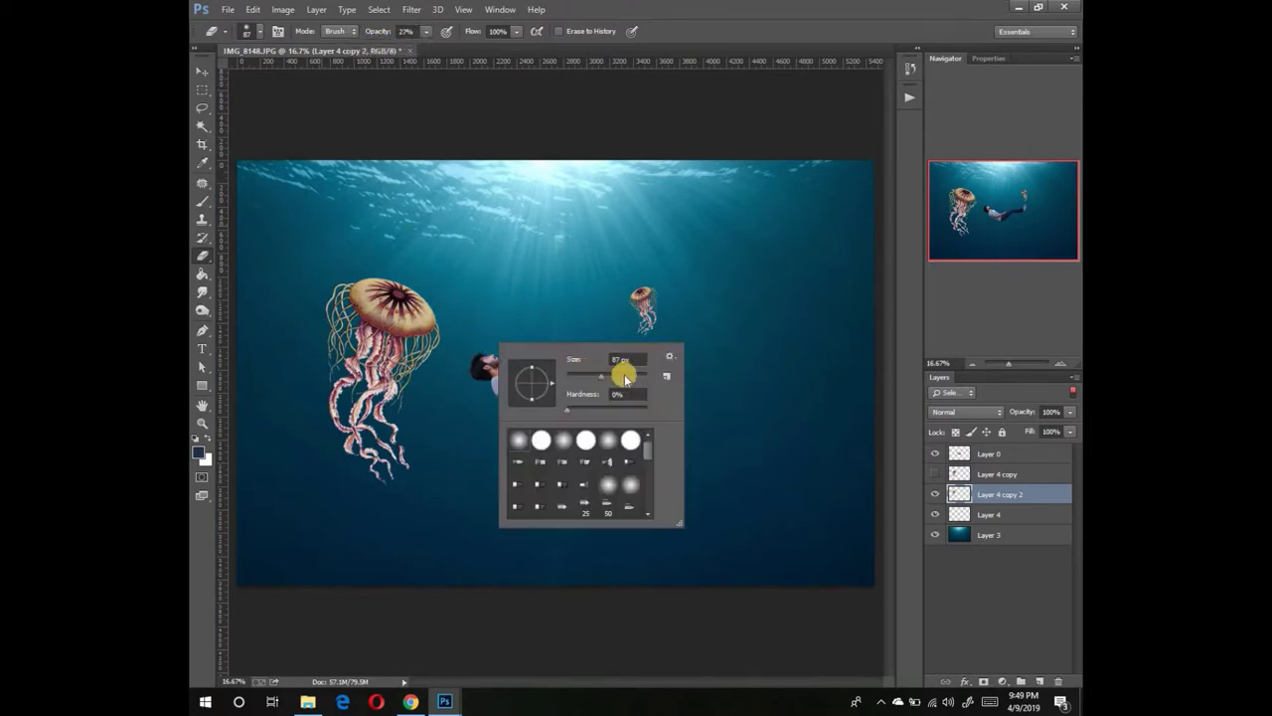
type("419")
key("Return")
Fade the large jellyfish's lower tentacles, then at about 45% opacity soften the small jellyfish.
mouse_move(376, 427)
left_mouse_down()
mouse_move(361, 440)
mouse_move(338, 369)
mouse_move(384, 379)
mouse_move(433, 324)
mouse_move(368, 300)
mouse_move(318, 321)
mouse_move(388, 401)
mouse_move(387, 459)
left_mouse_up()
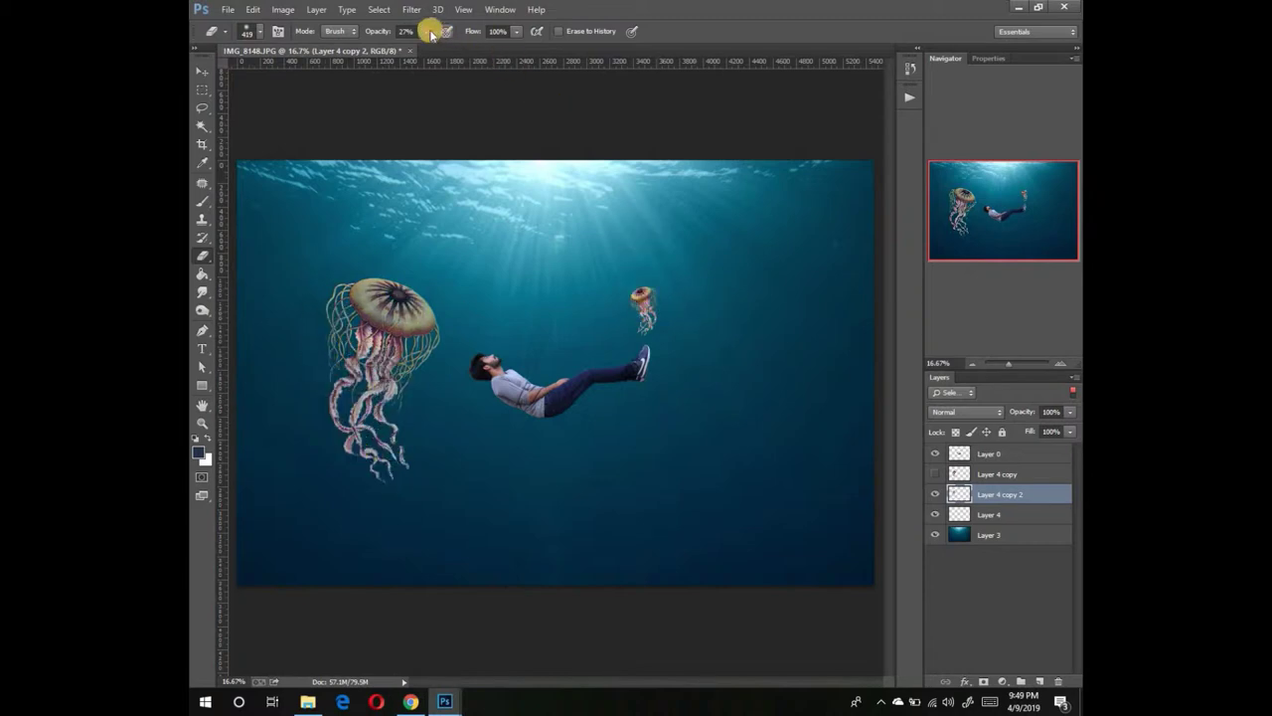
left_click_drag(430, 34, 448, 44)
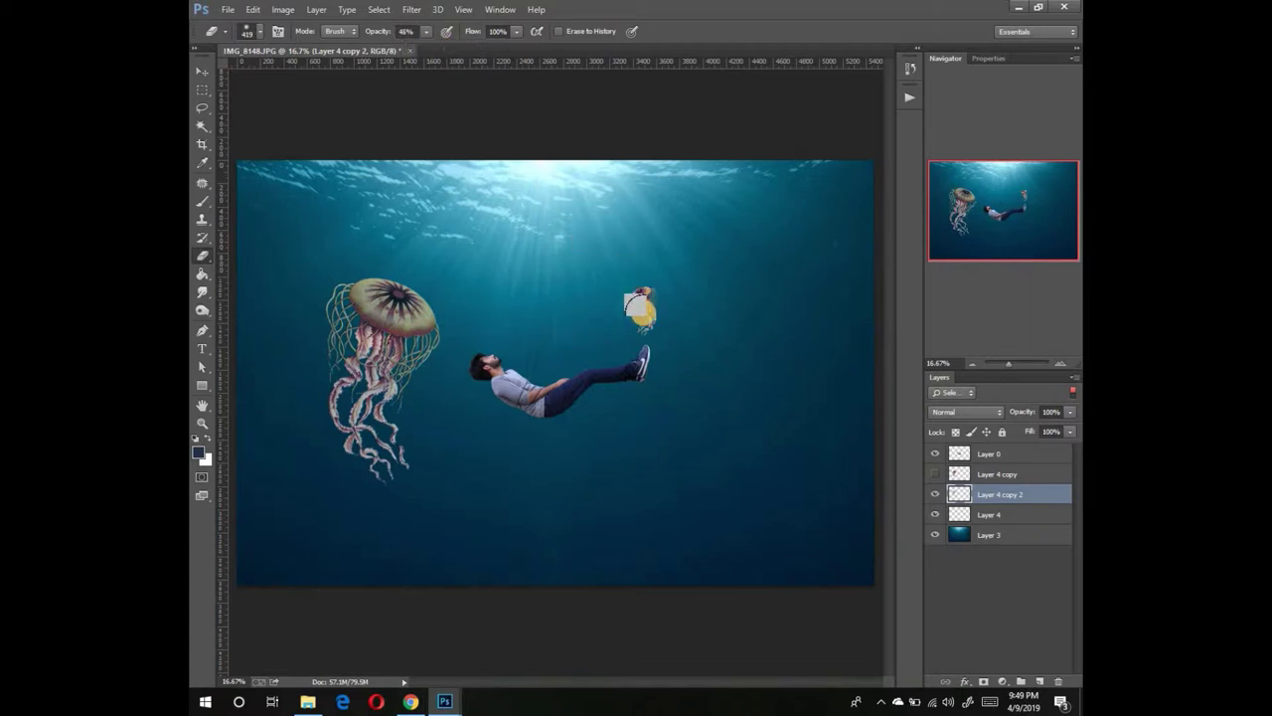
left_click_drag(641, 311, 645, 279)
Try fading the small jellyfish, undo it, and set the eraser opacity to 44%.
left_click(978, 475)
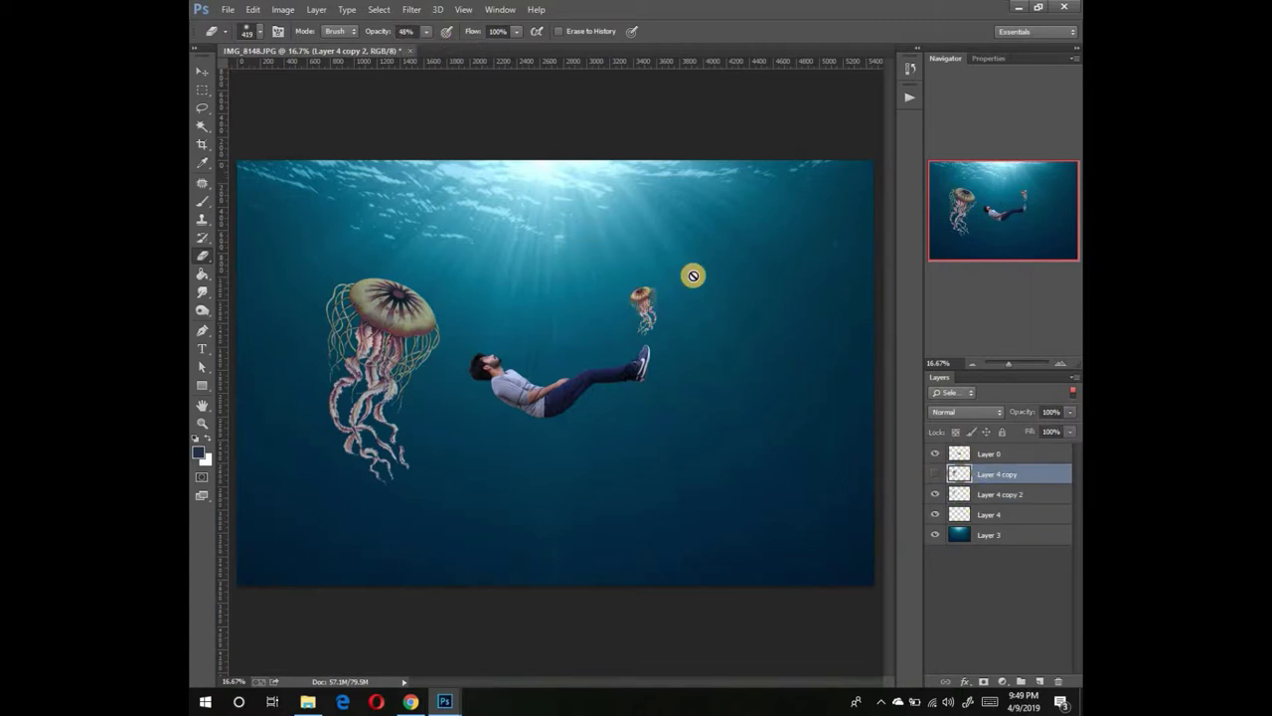
left_click(427, 34)
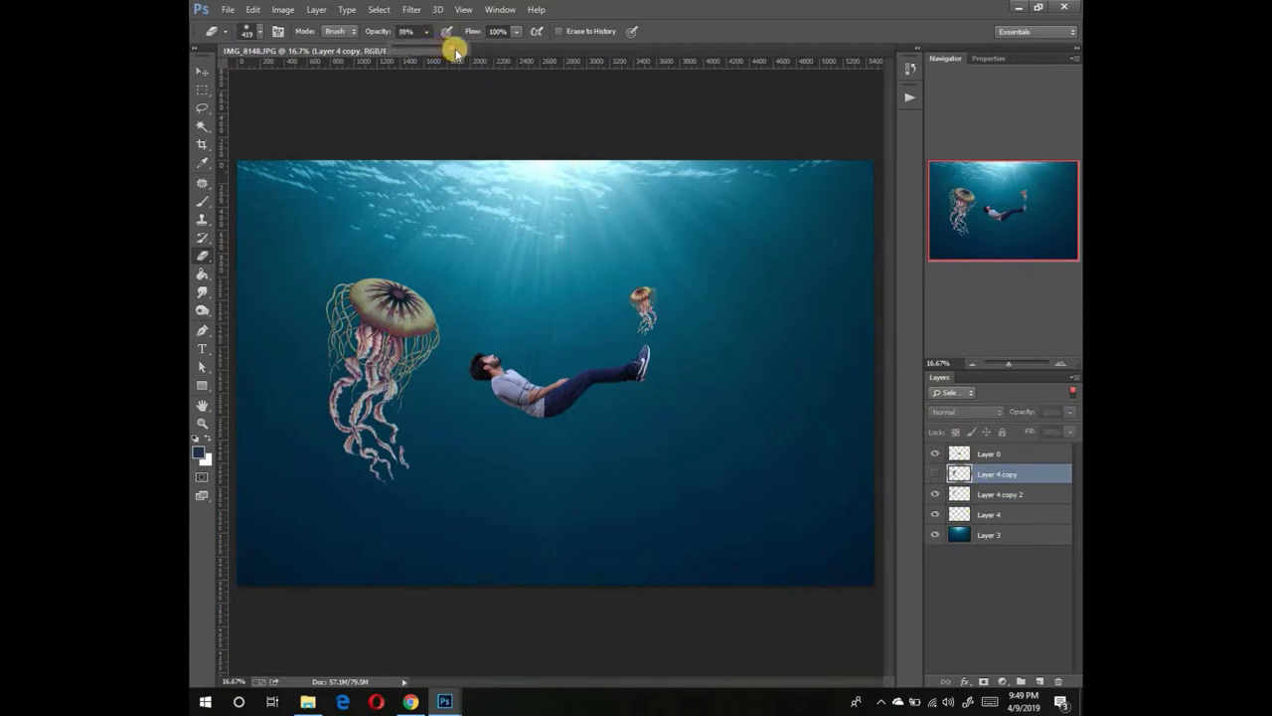
left_click(989, 512)
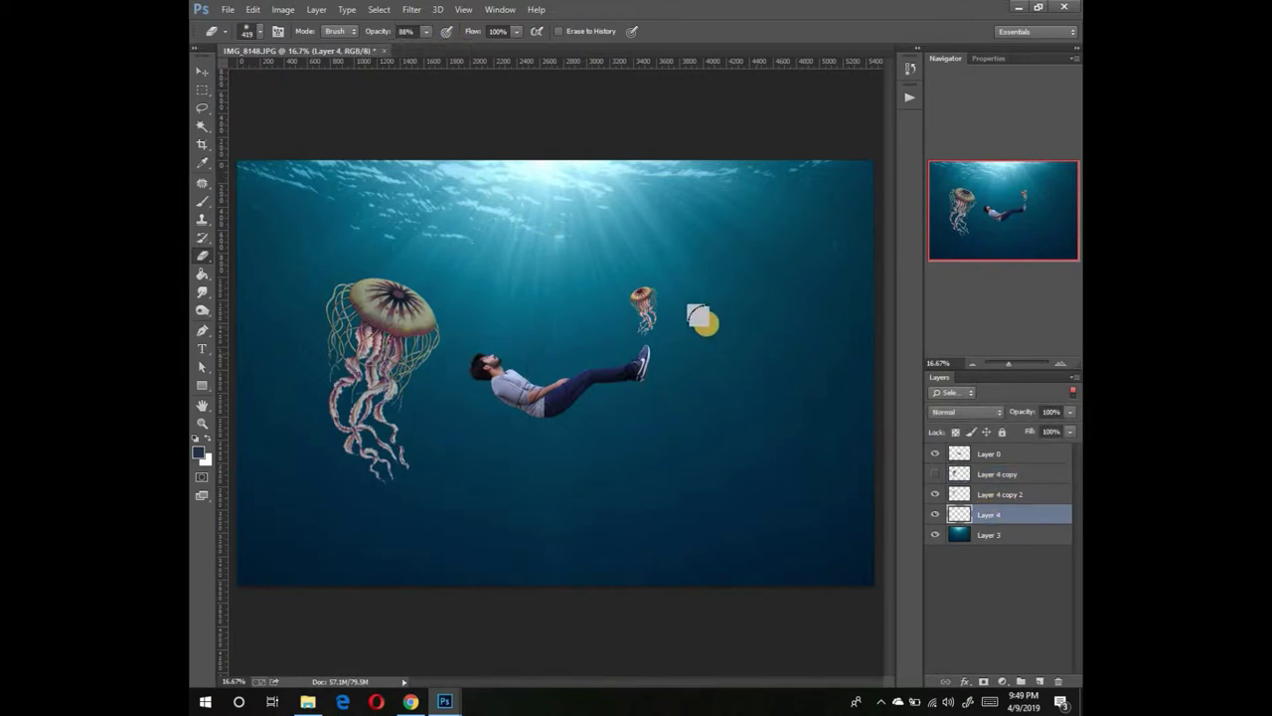
left_click_drag(643, 310, 641, 283)
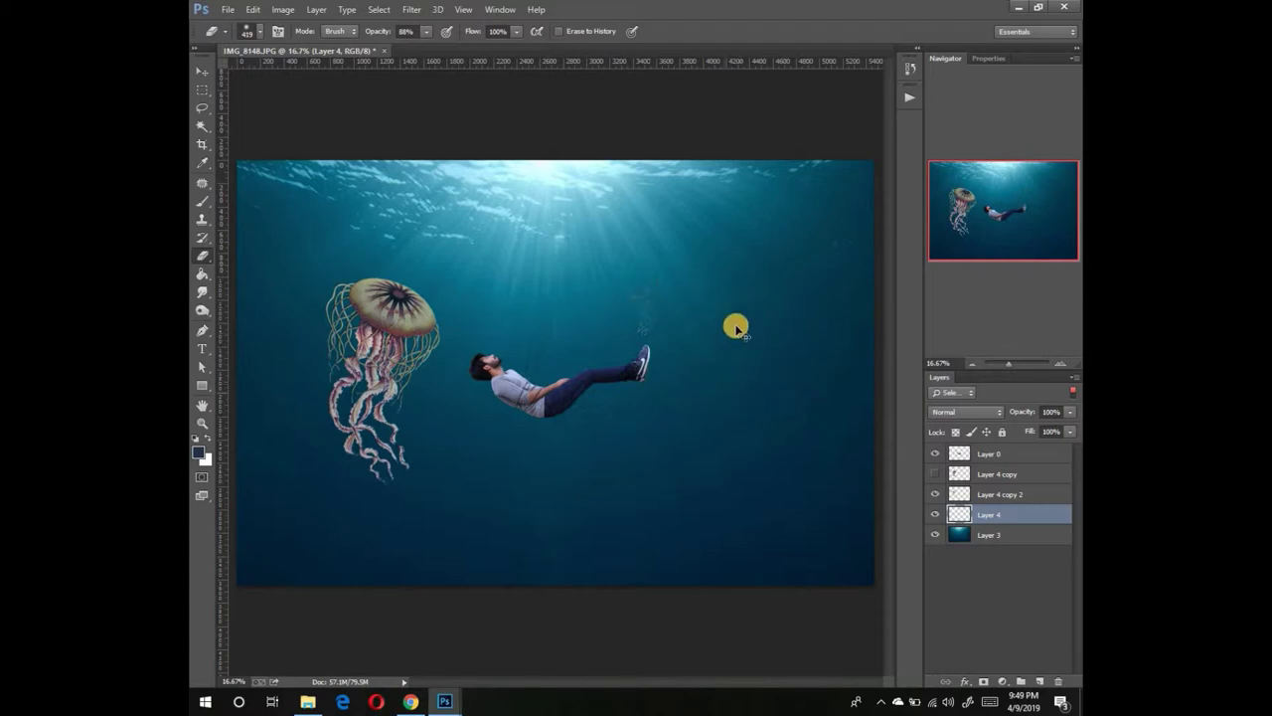
key("ctrl+z")
left_click(425, 33)
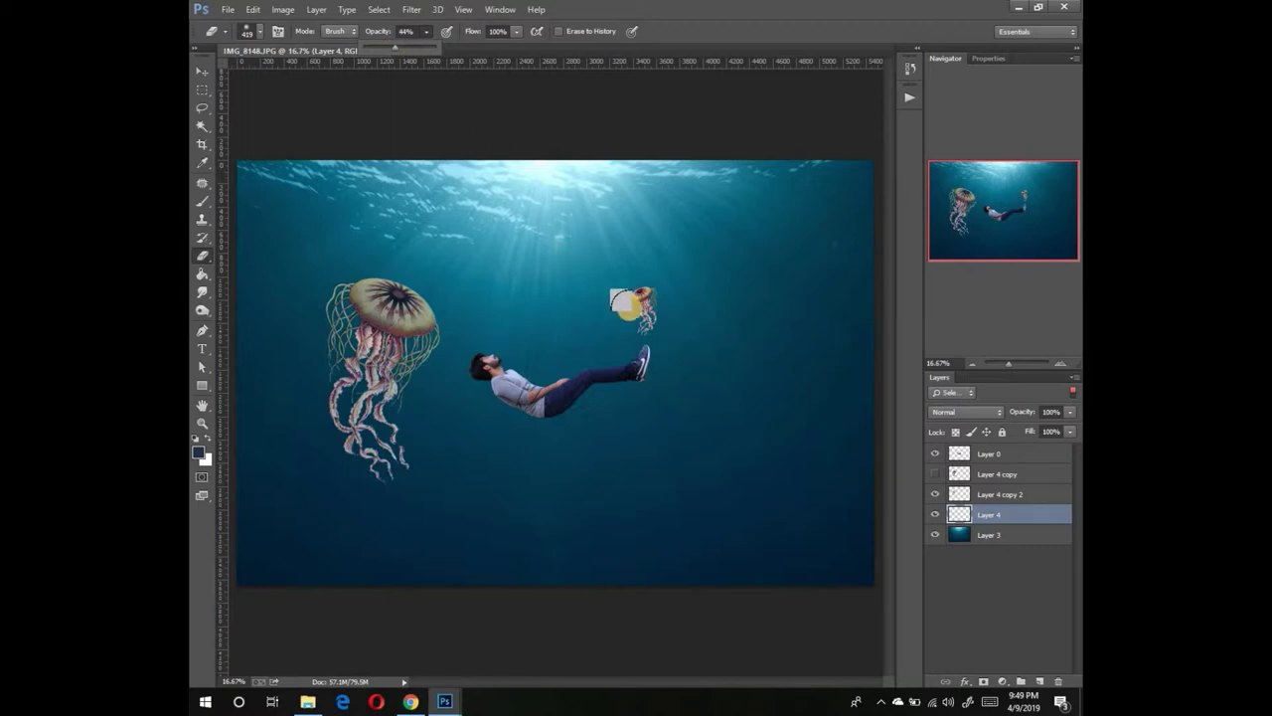
type("44")
key("Return")
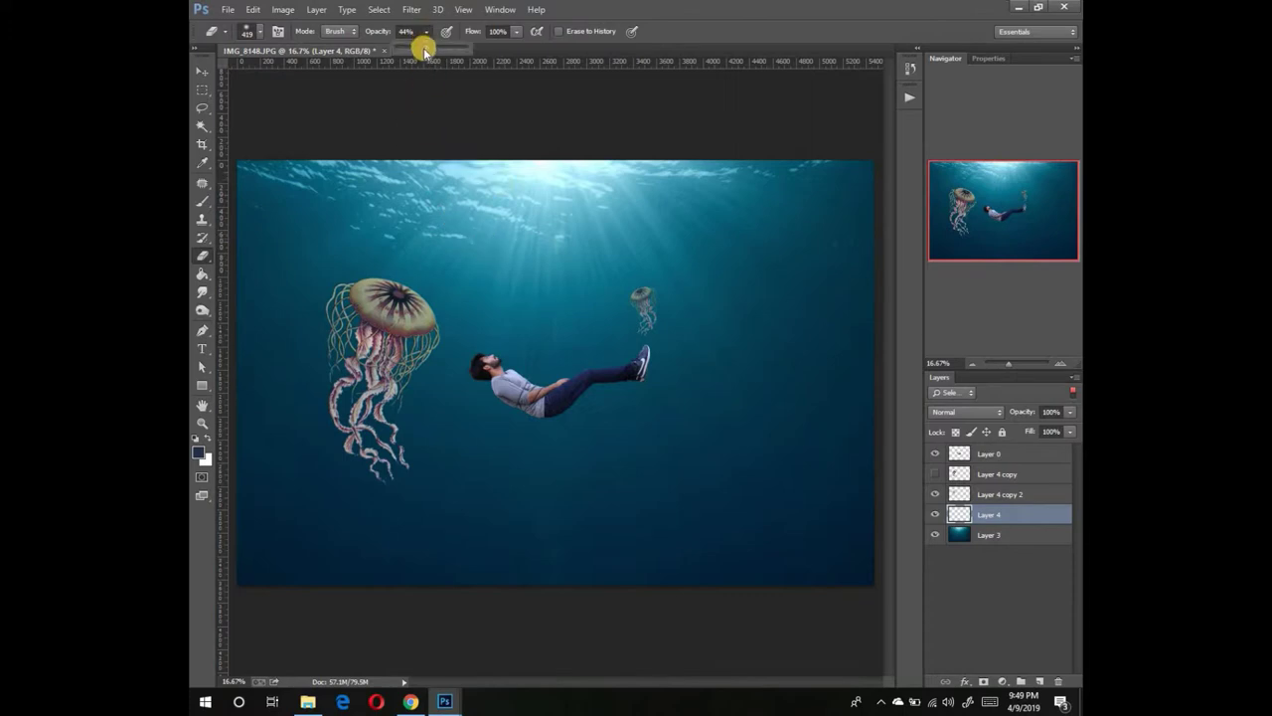
Lower eraser opacity to 17% and lightly erase the man's torso, arm and head on Layer 0.
left_click_drag(407, 50, 404, 50)
mouse_move(507, 402)
left_mouse_down()
mouse_move(553, 364)
mouse_move(630, 358)
mouse_move(552, 388)
left_mouse_up()
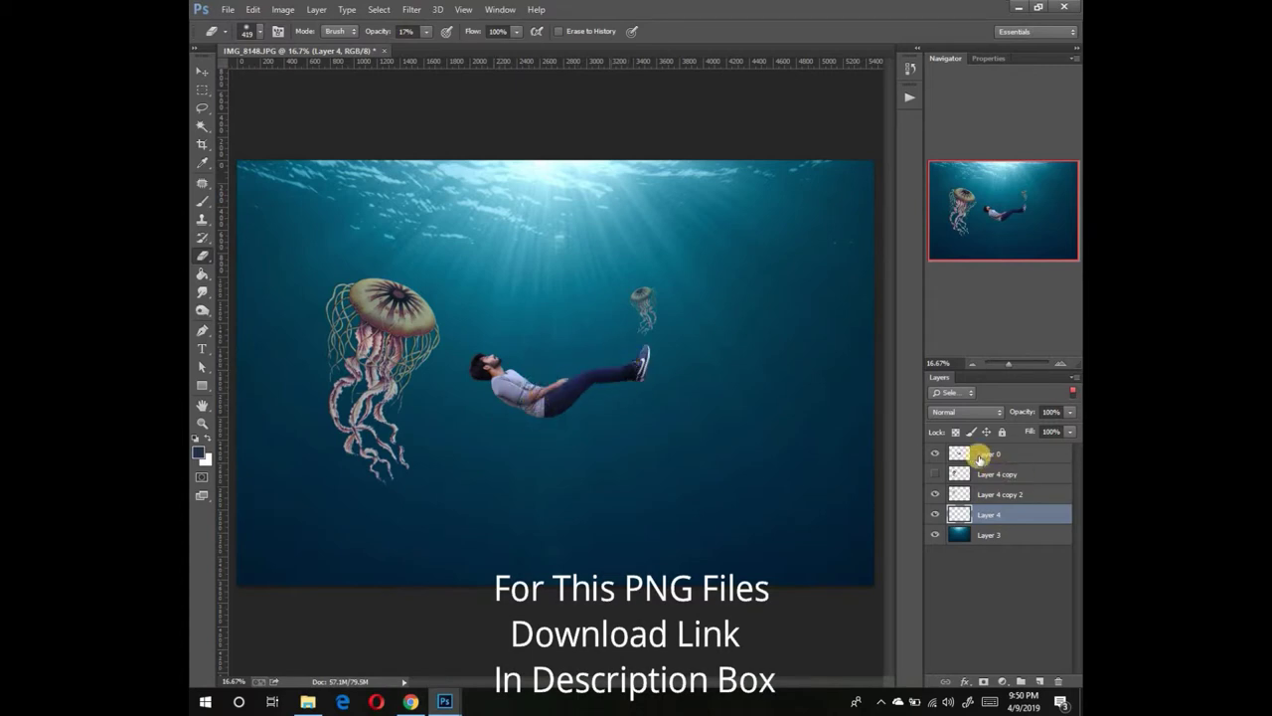
left_click(979, 453)
mouse_move(695, 363)
left_mouse_down()
mouse_move(640, 354)
mouse_move(540, 411)
mouse_move(534, 374)
mouse_move(507, 343)
mouse_move(472, 332)
mouse_move(540, 403)
mouse_move(591, 401)
mouse_move(631, 364)
mouse_move(535, 396)
mouse_move(483, 368)
mouse_move(713, 397)
mouse_move(375, 346)
left_mouse_up()
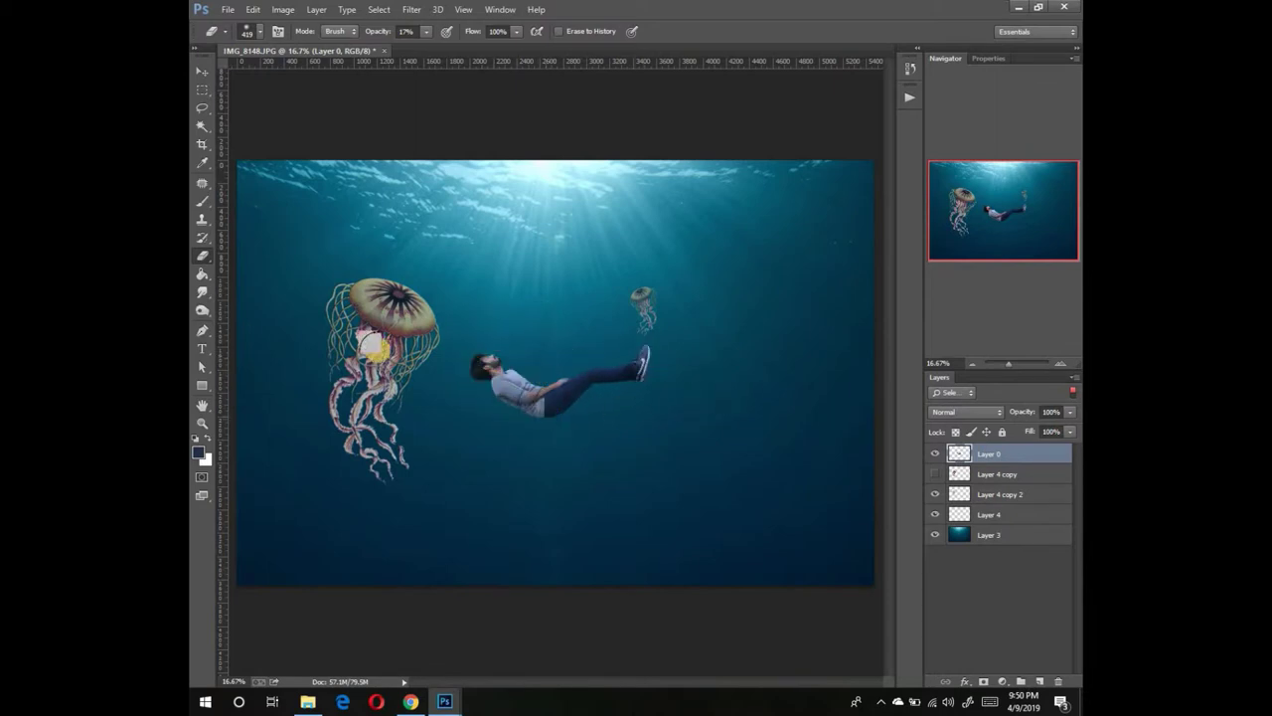
Nudge the man slightly to the right with the Move tool.
left_click(200, 184)
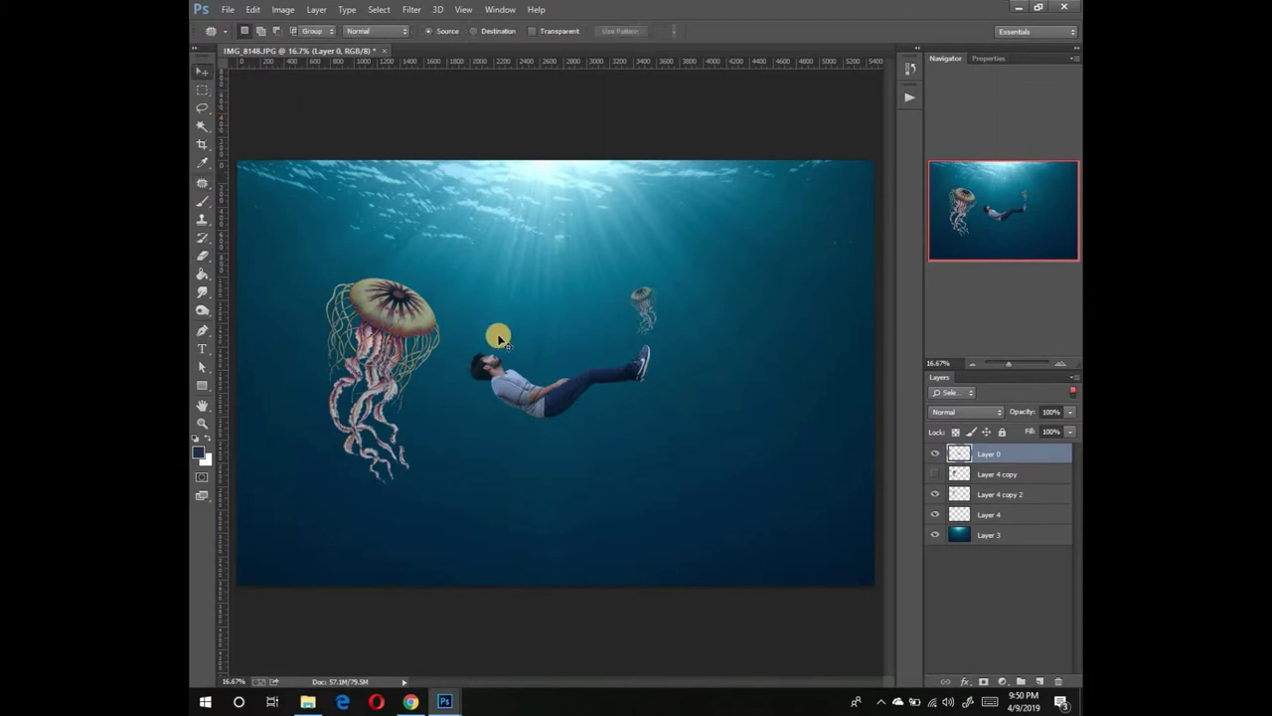
key("v")
left_click_drag(571, 361, 586, 362)
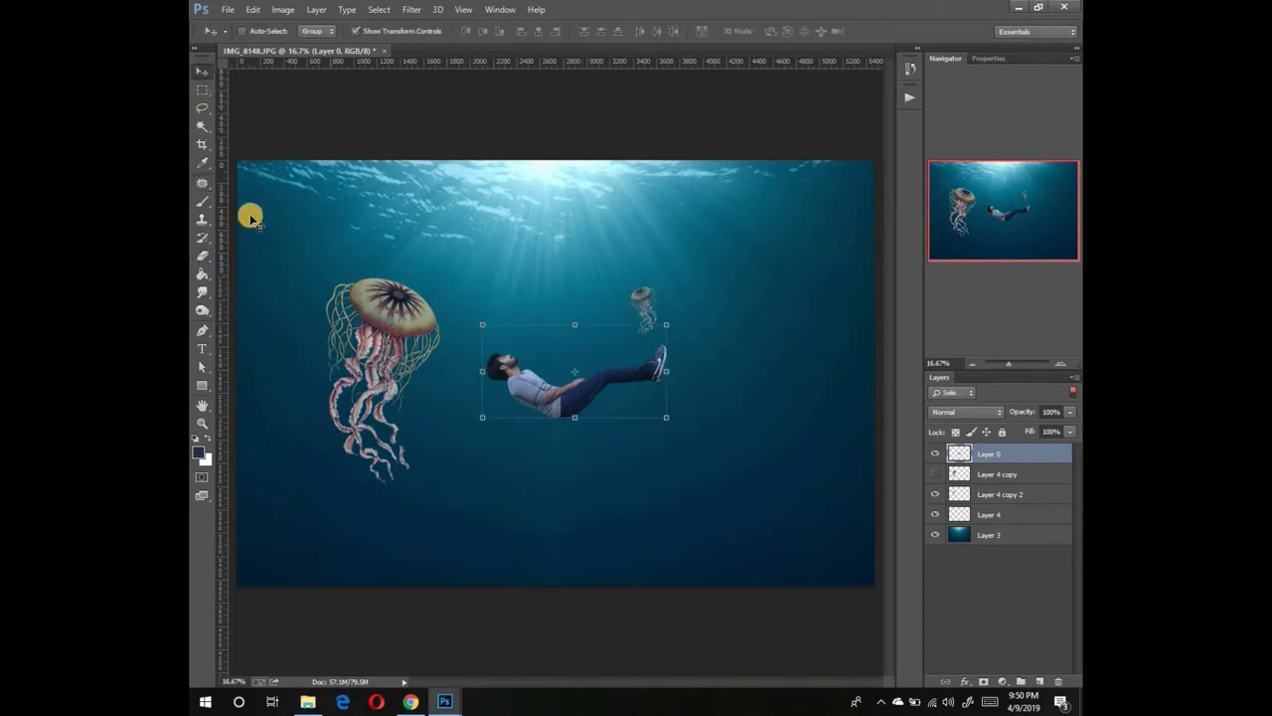
Return to the Patch tool and bring up the File > Open dialog.
key("j")
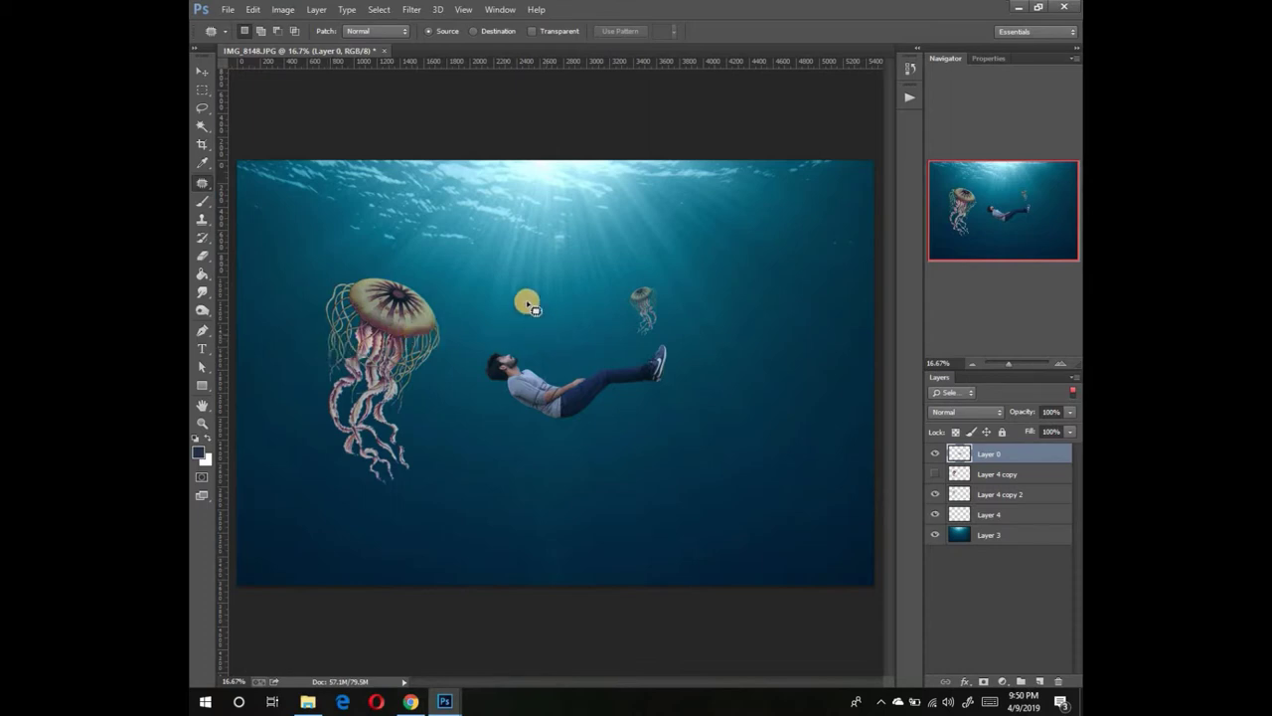
left_click(228, 9)
left_click(249, 48)
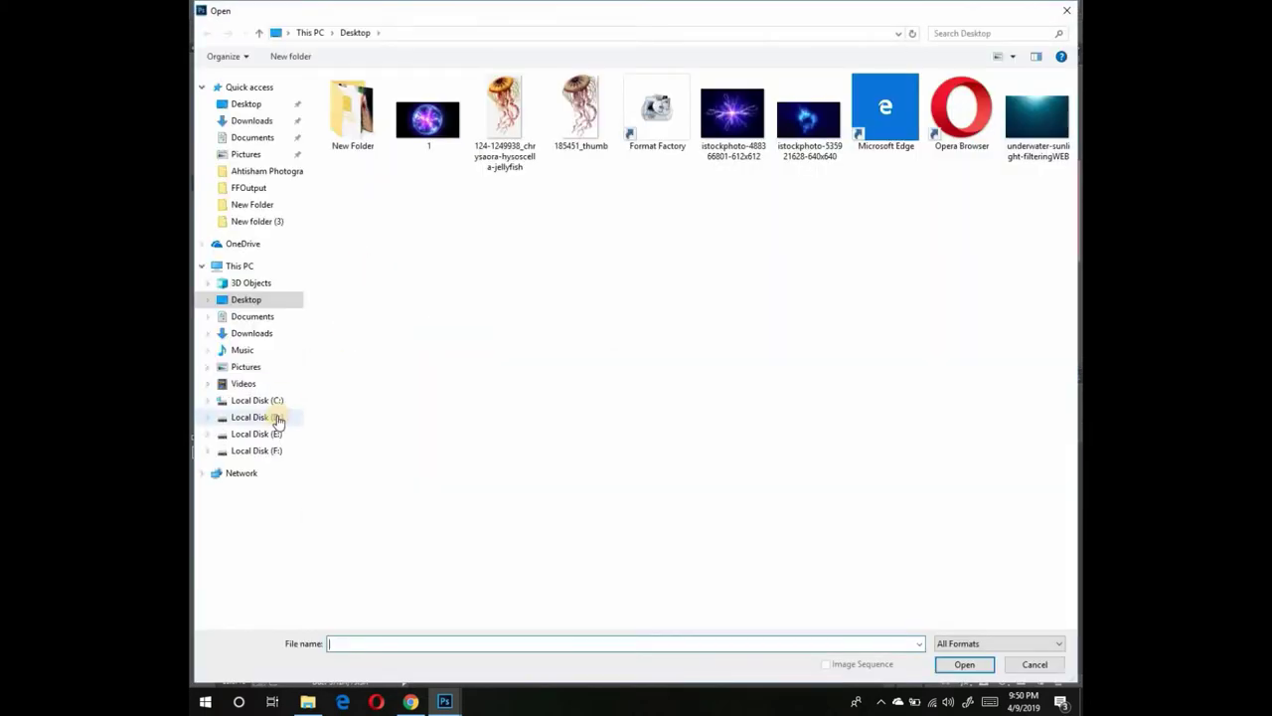
Open 8.jpg from D:\Adobe PNG Pix\Water Splash&Bubbels and dismiss the aspect-ratio notice.
left_click(269, 417)
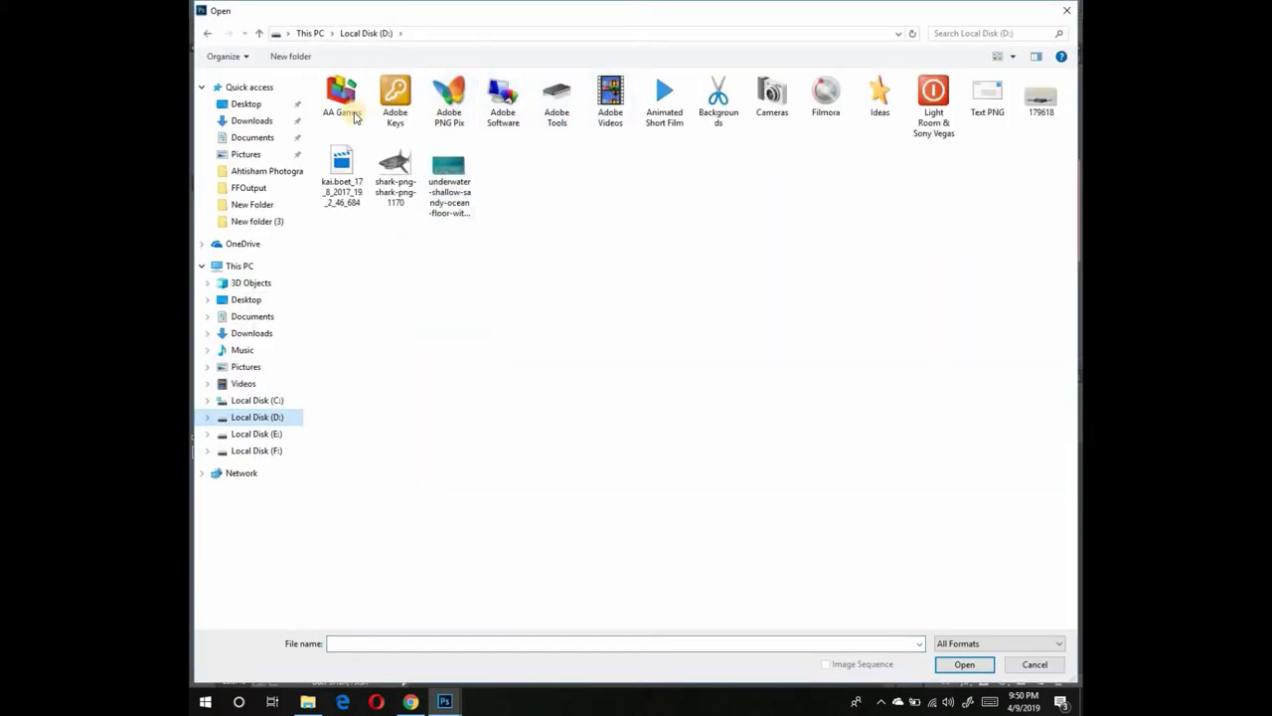
double_click(445, 104)
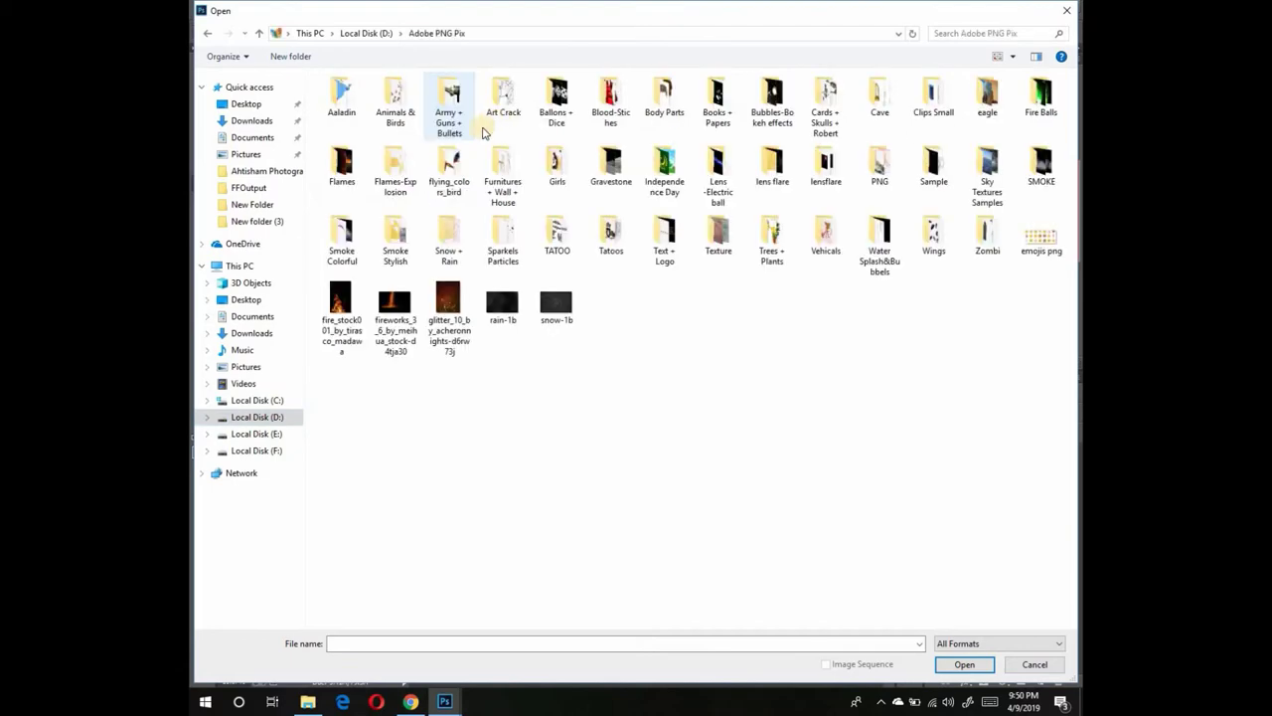
double_click(880, 244)
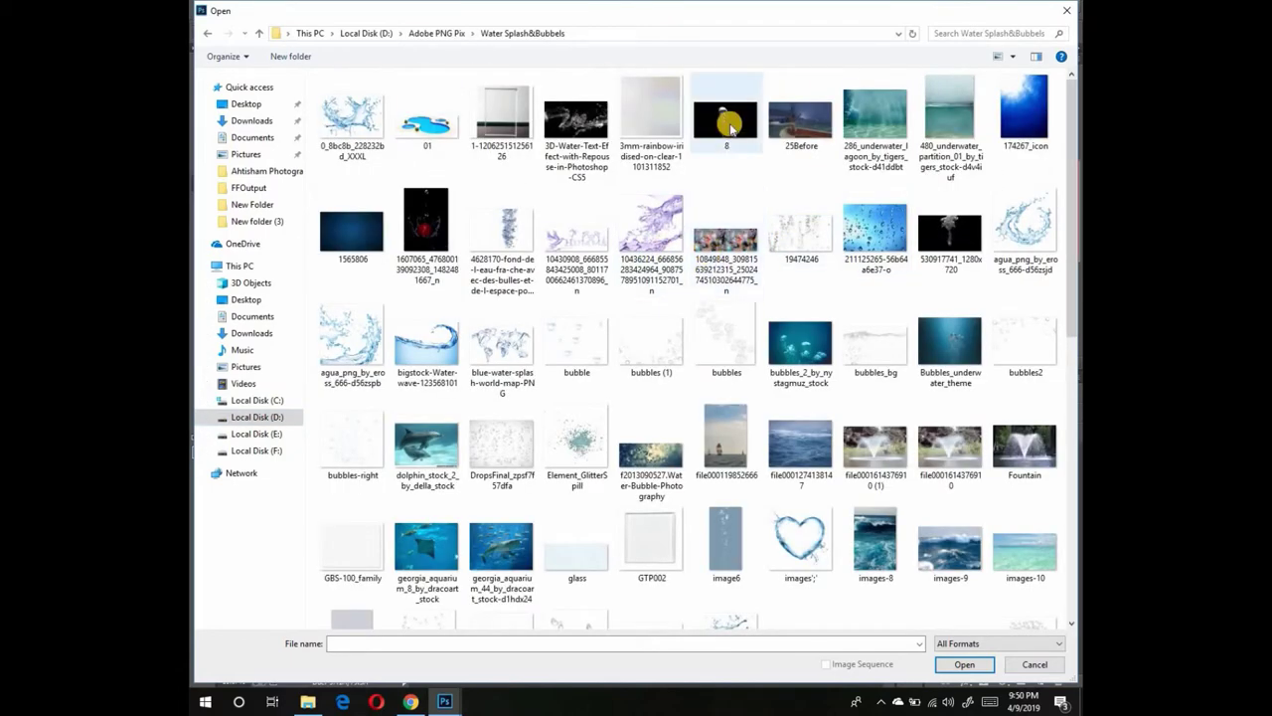
key("Escape")
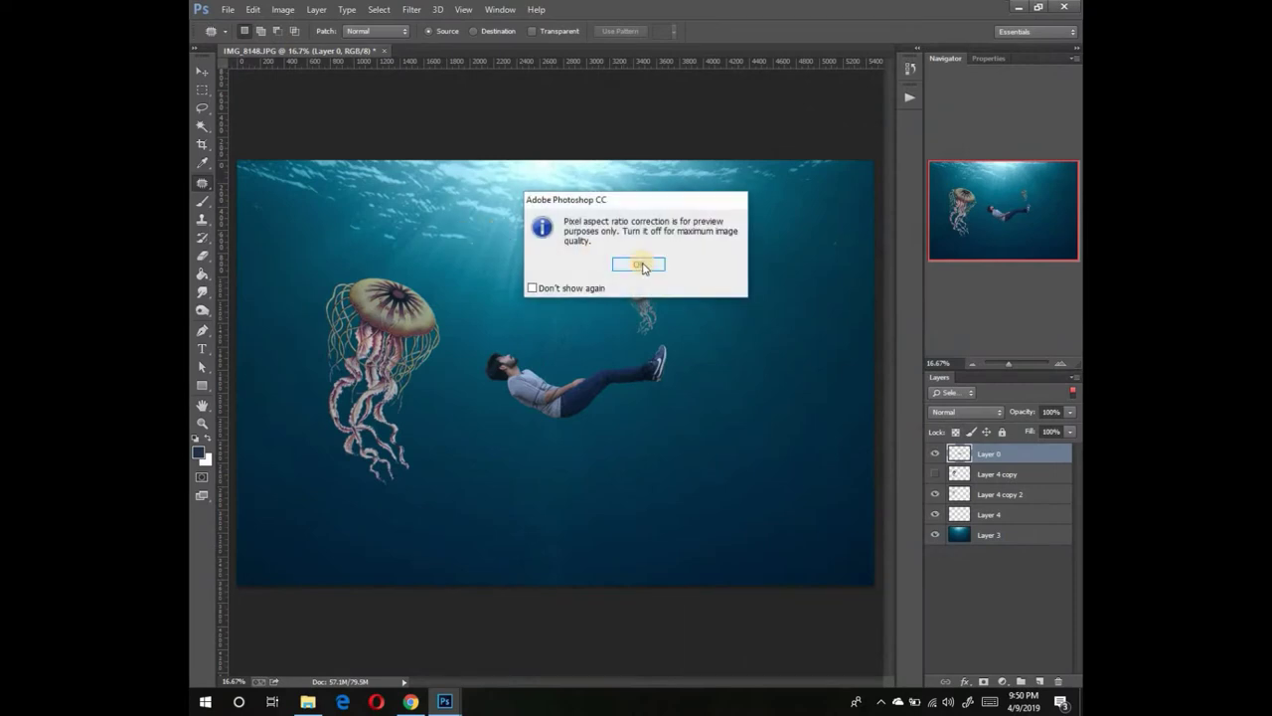
left_click(640, 265)
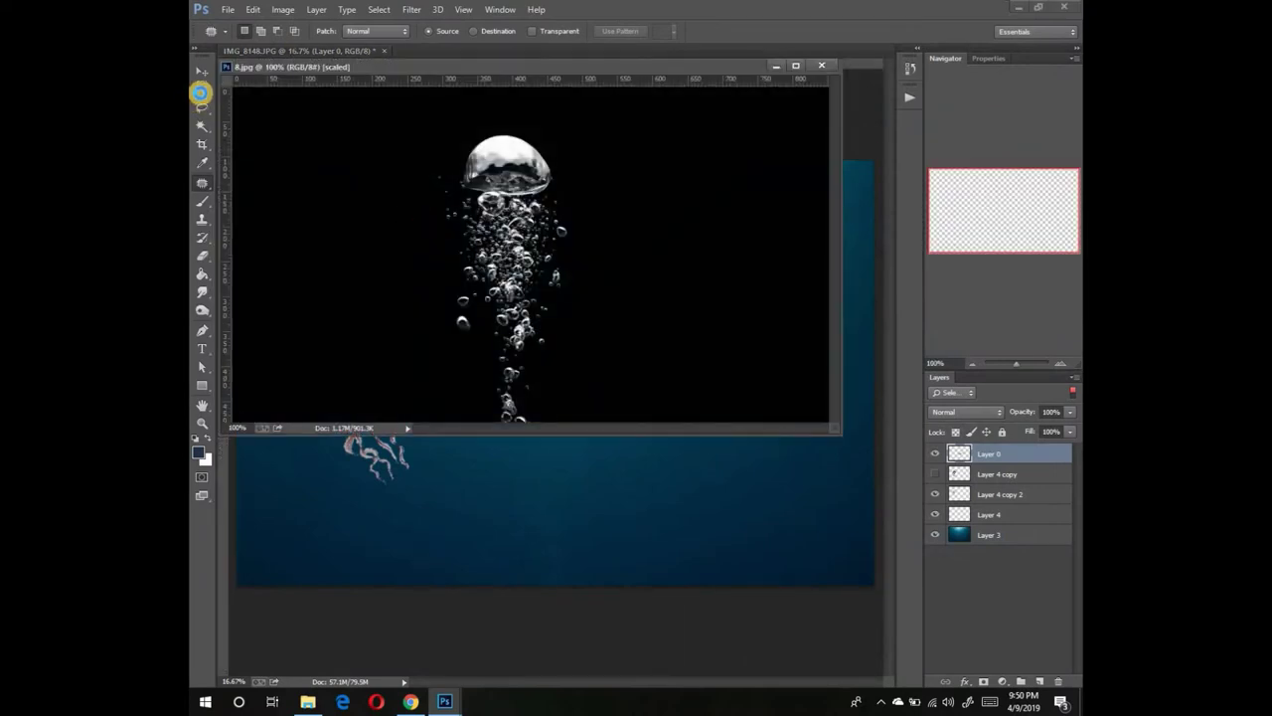
Paste the 8.jpg bubbles in as Layer 5, set it to Screen, and place it above the man's head.
left_click(200, 93)
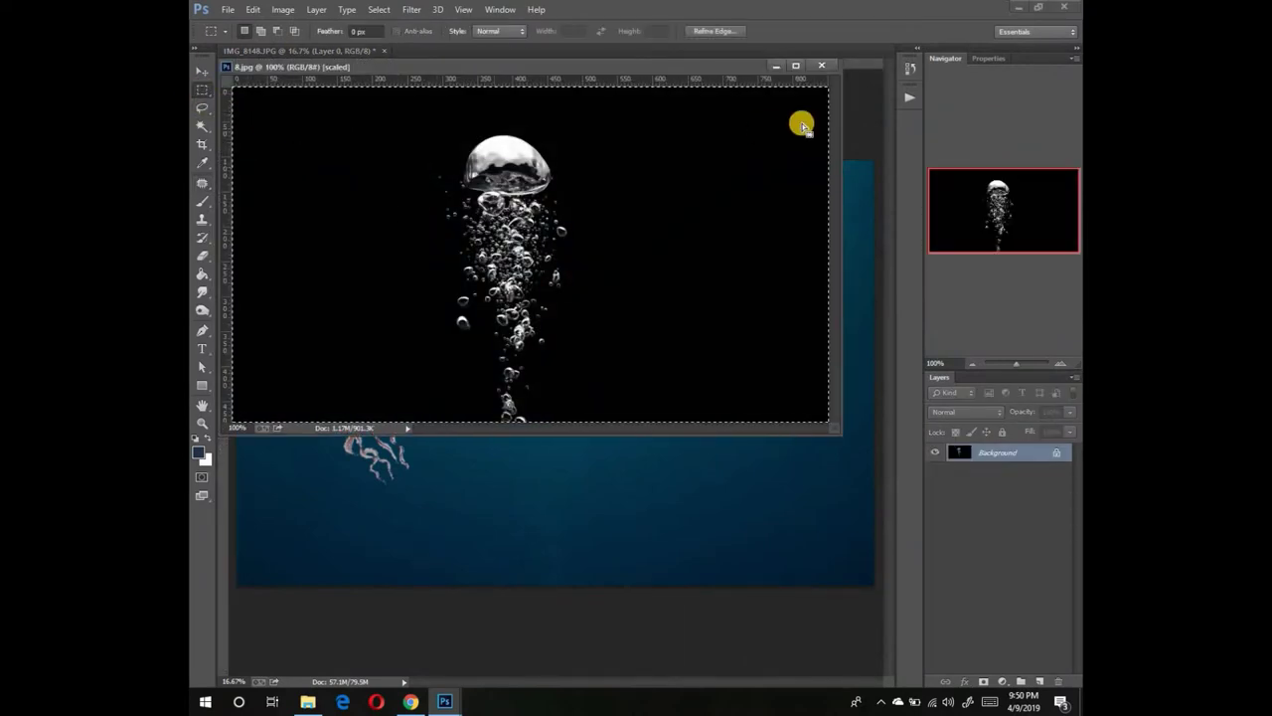
left_click(777, 66)
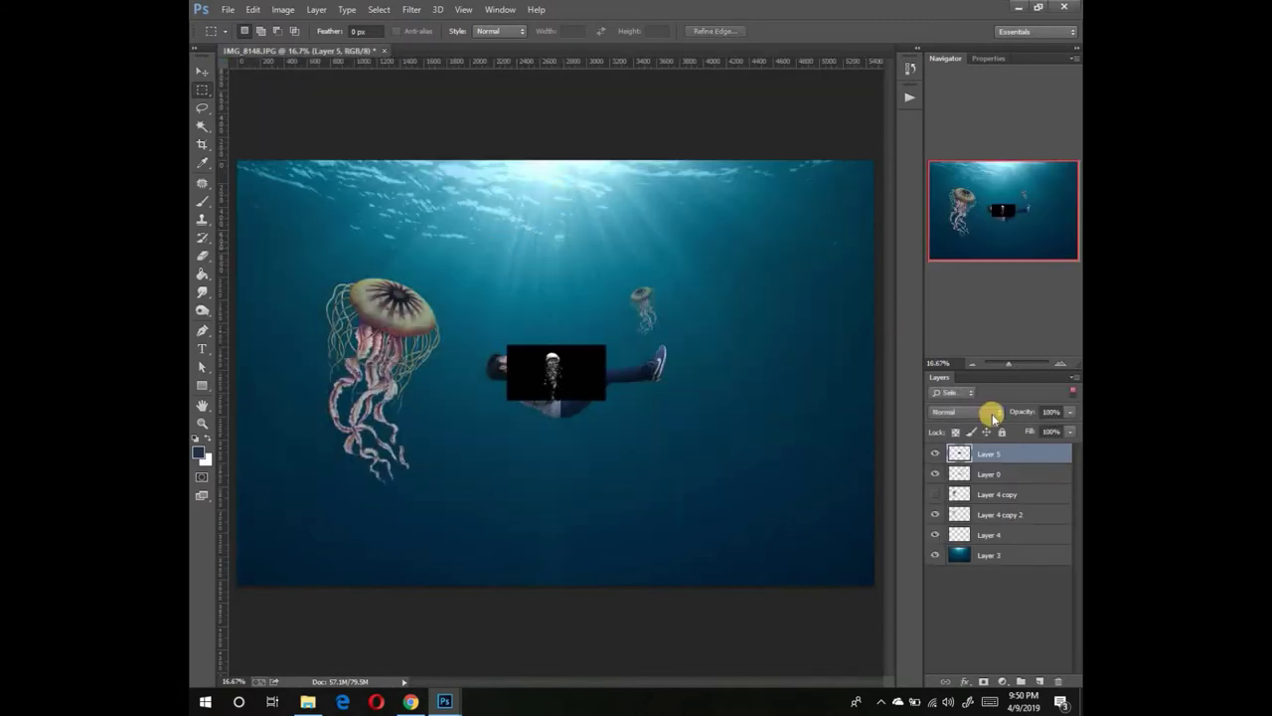
left_click(979, 415)
left_click(944, 159)
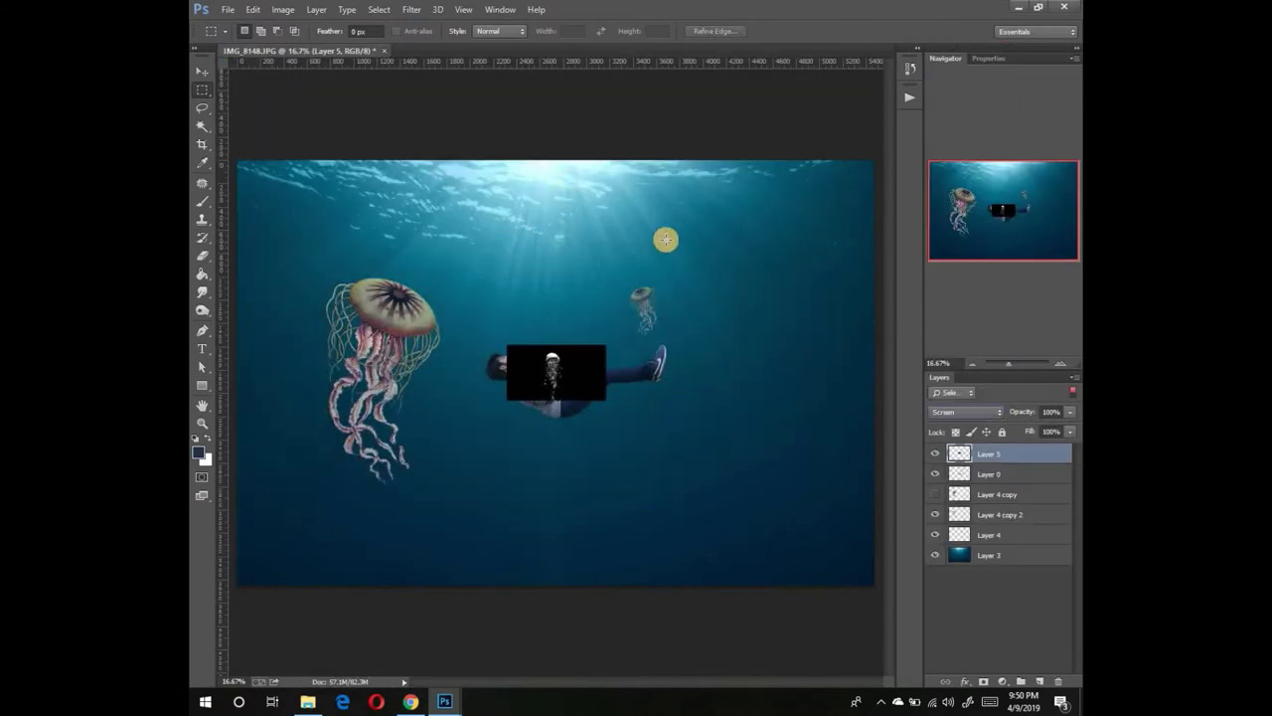
key("v")
left_click_drag(559, 306, 519, 260)
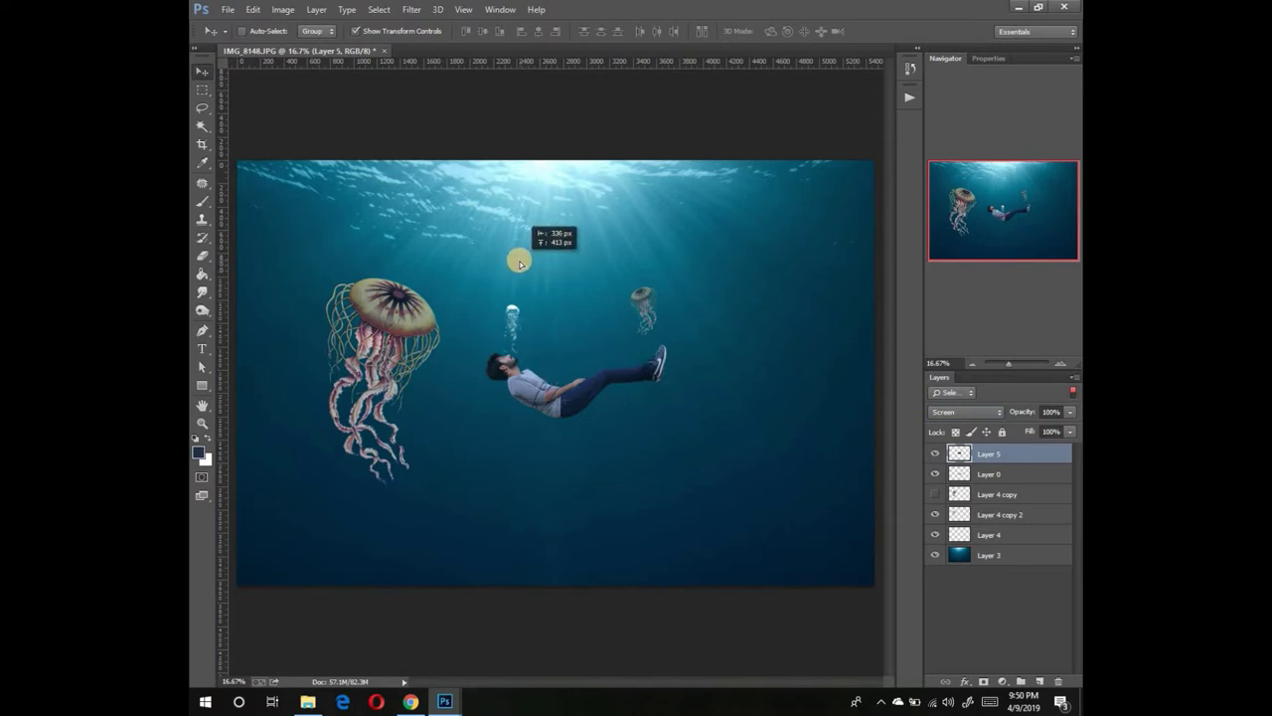
left_click(204, 184)
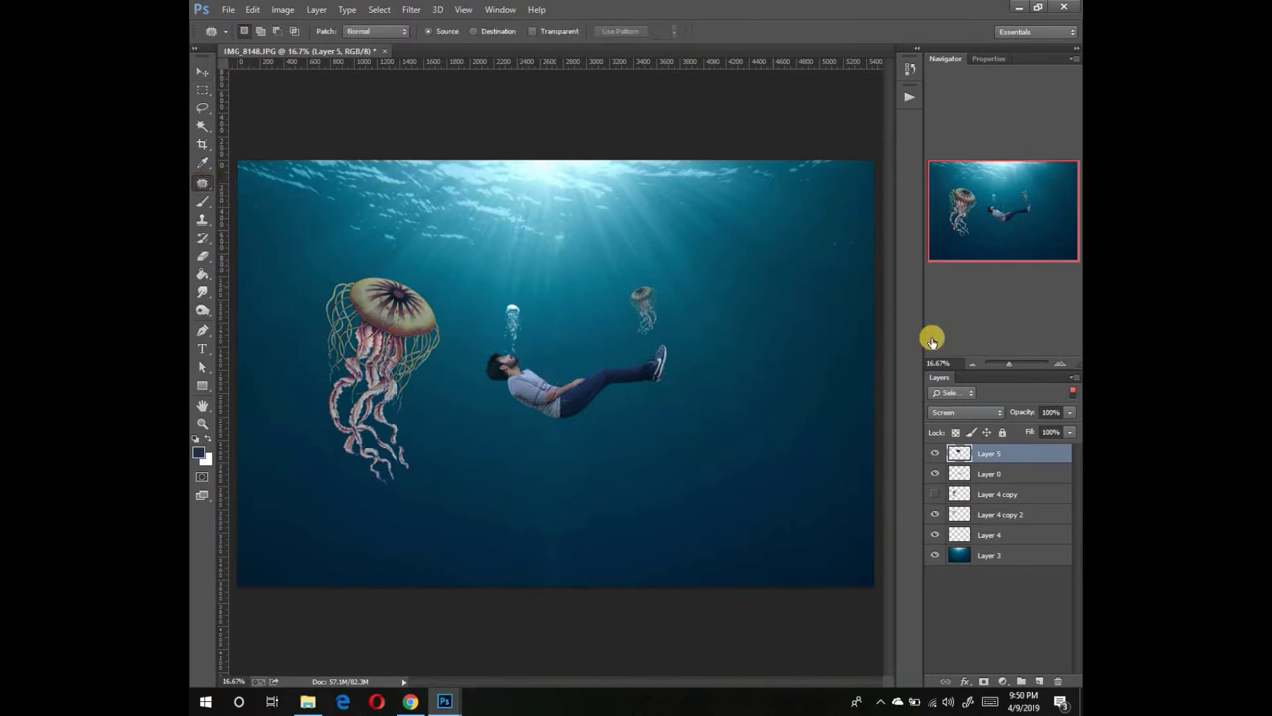
Zoom in on the man and lower the Layer 5 bubble trail onto his mouth.
left_click(1056, 364)
left_click(1057, 364)
left_click_drag(991, 239, 994, 208)
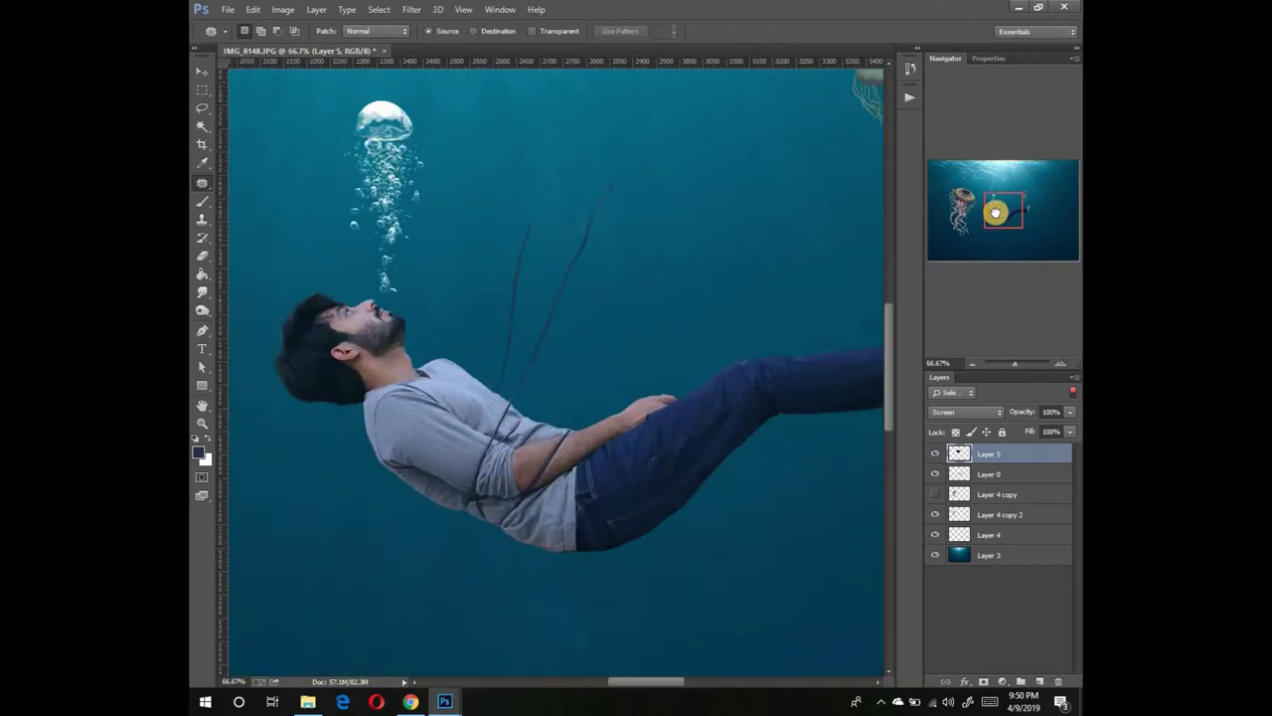
key("v")
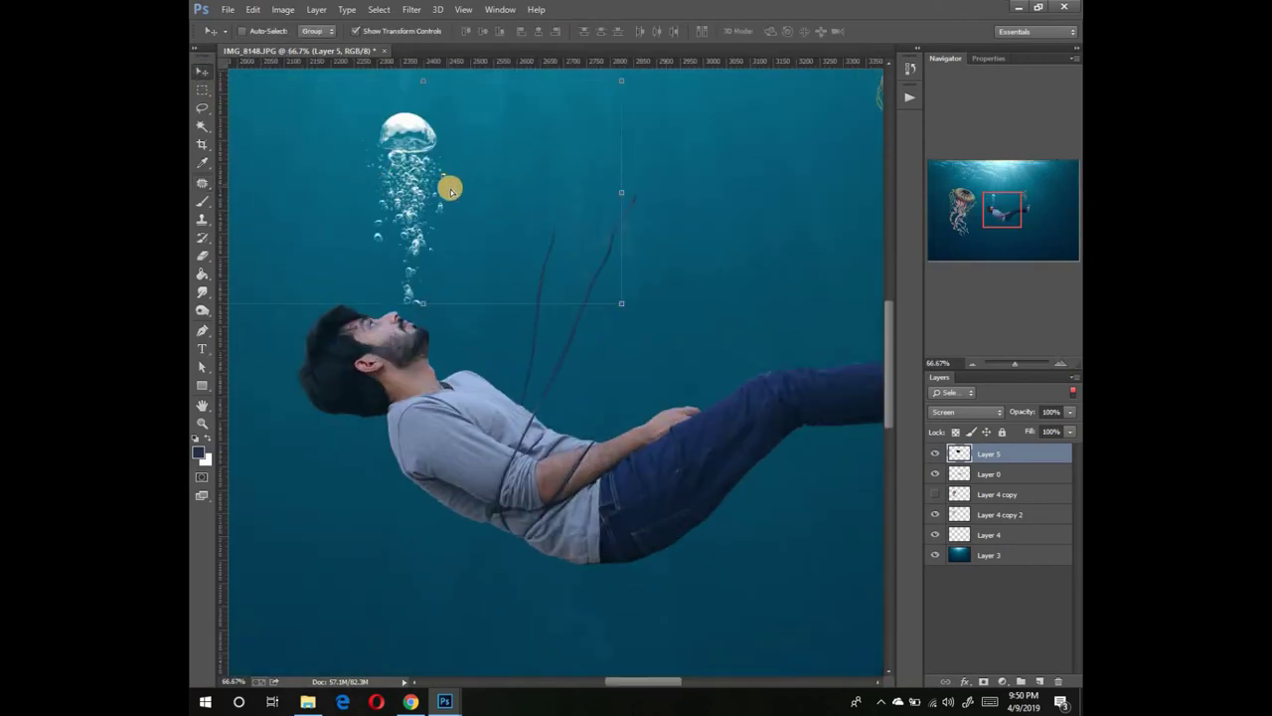
left_click_drag(446, 177, 452, 198)
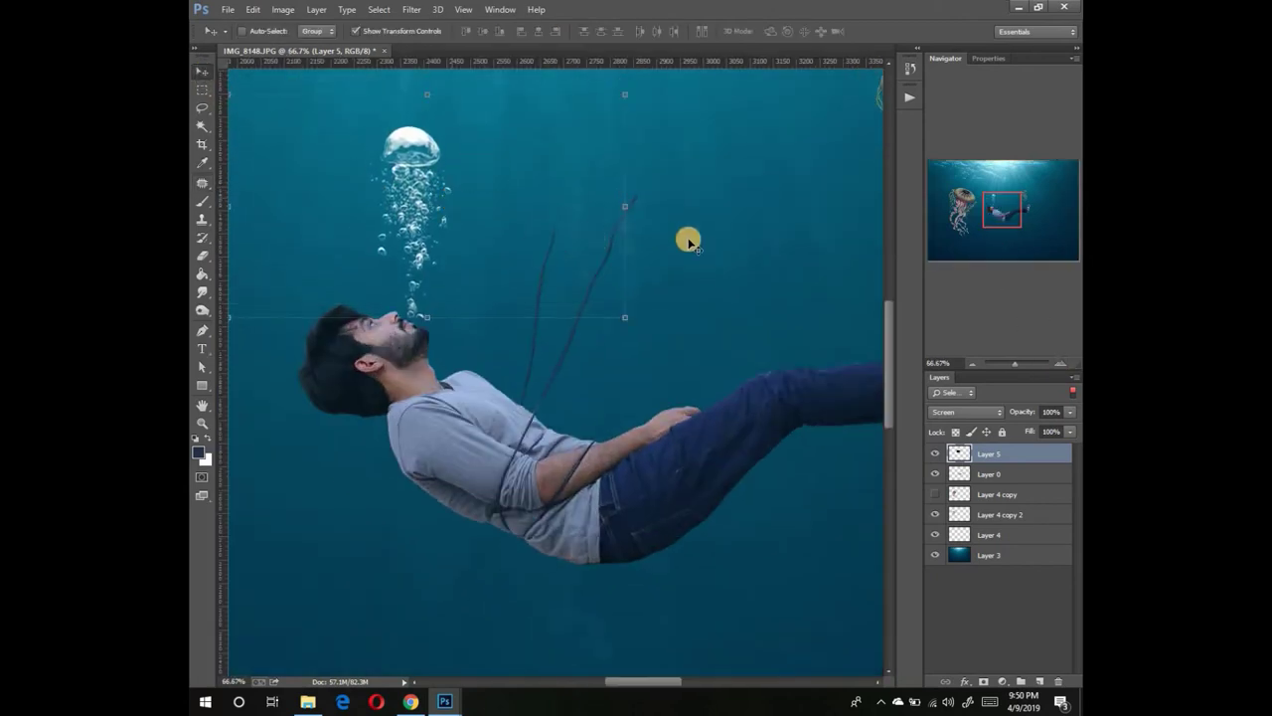
left_click(1061, 365)
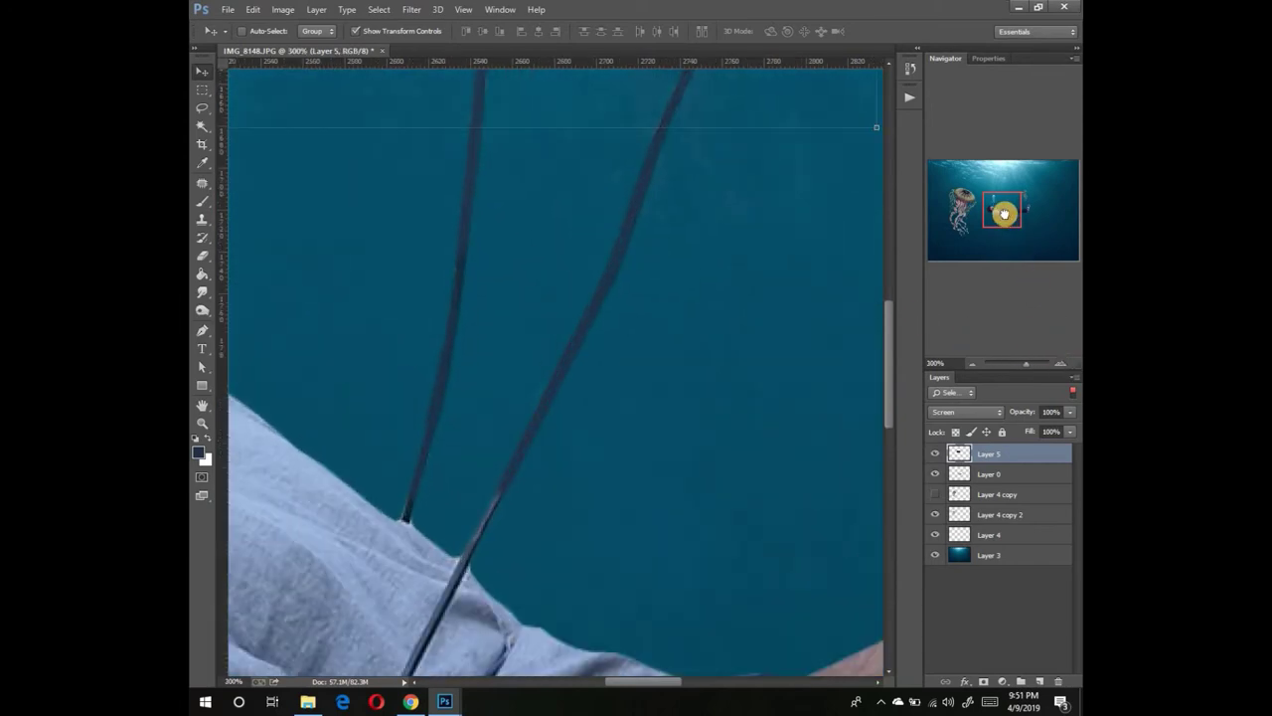
left_click_drag(1043, 227, 1000, 207)
scroll(517, 358, "down", 3)
Set up a soft Eraser brush with its opacity reset to 100%.
left_click(202, 255)
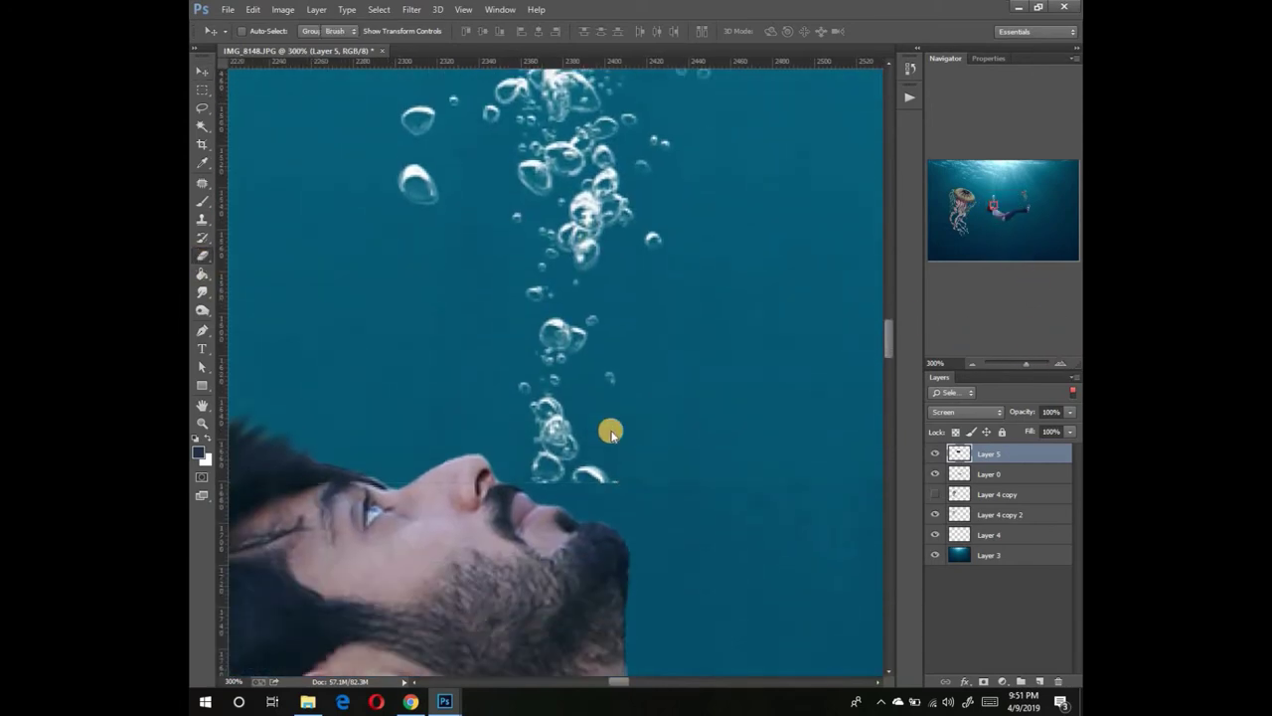
right_click(647, 484)
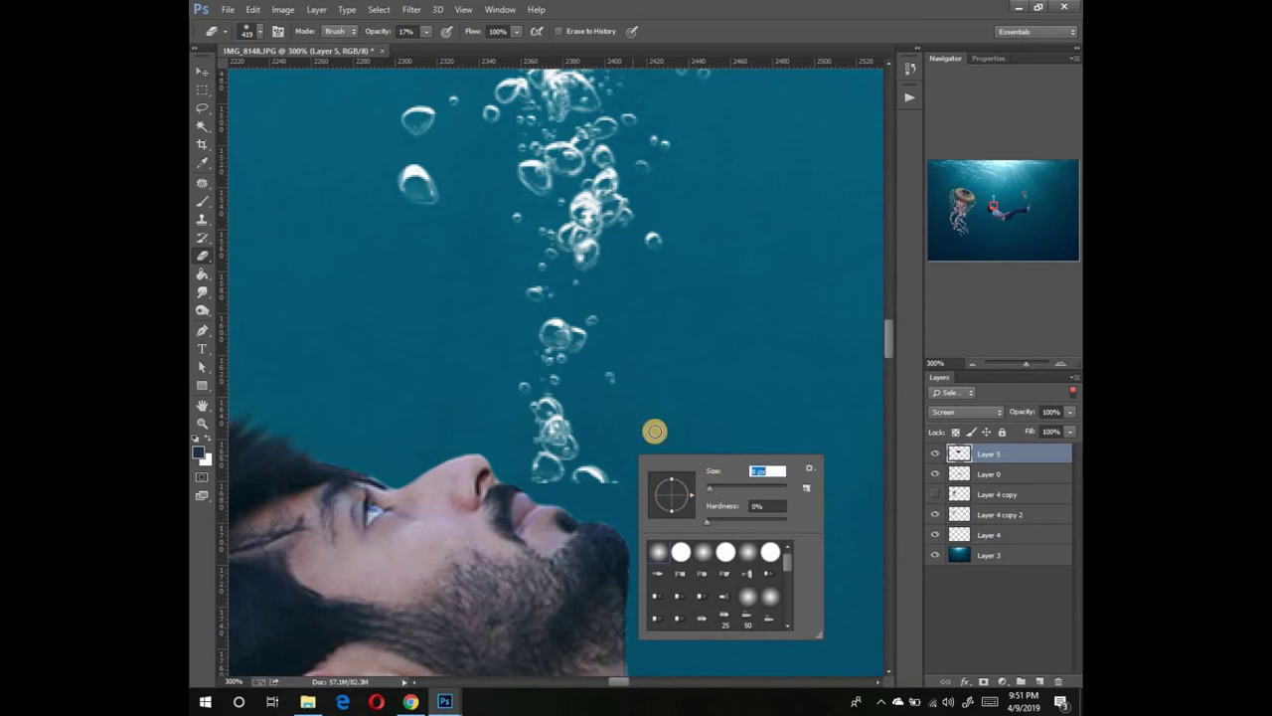
key("Return")
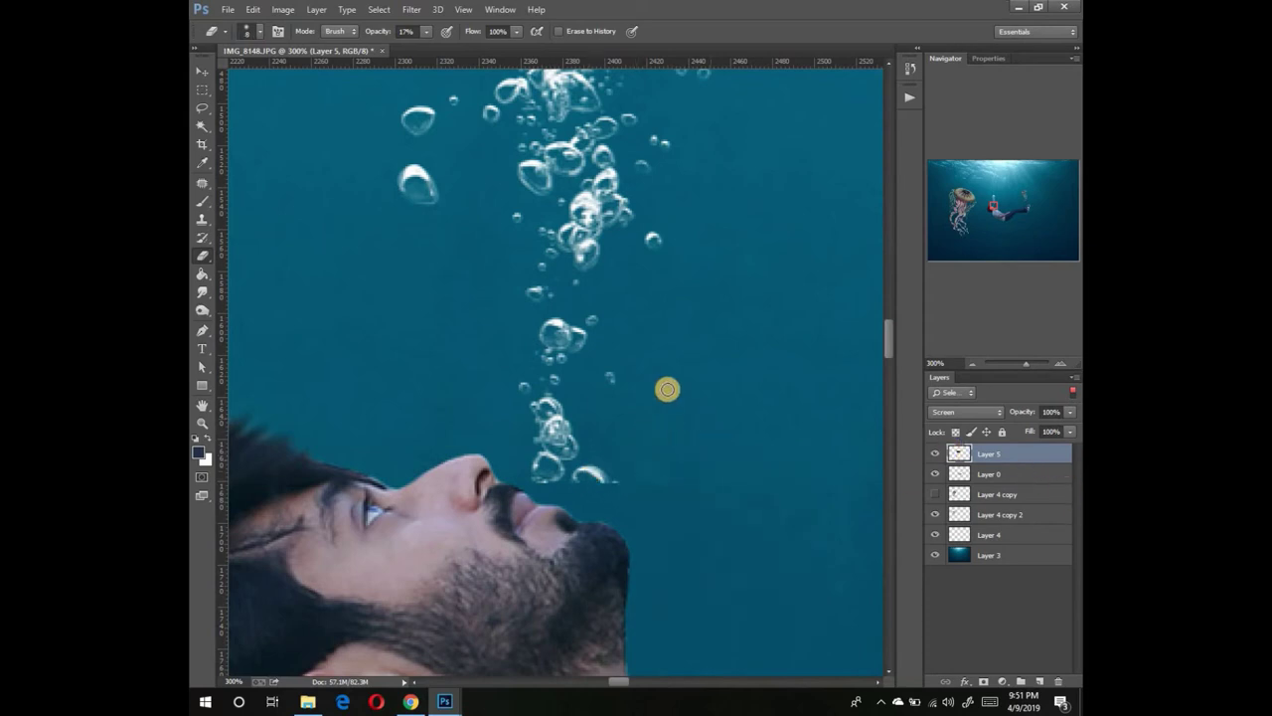
left_click(426, 33)
left_click(630, 475)
Zoom out through the Navigator to view the whole composite.
left_click(971, 363)
left_click(971, 362)
left_click(971, 363)
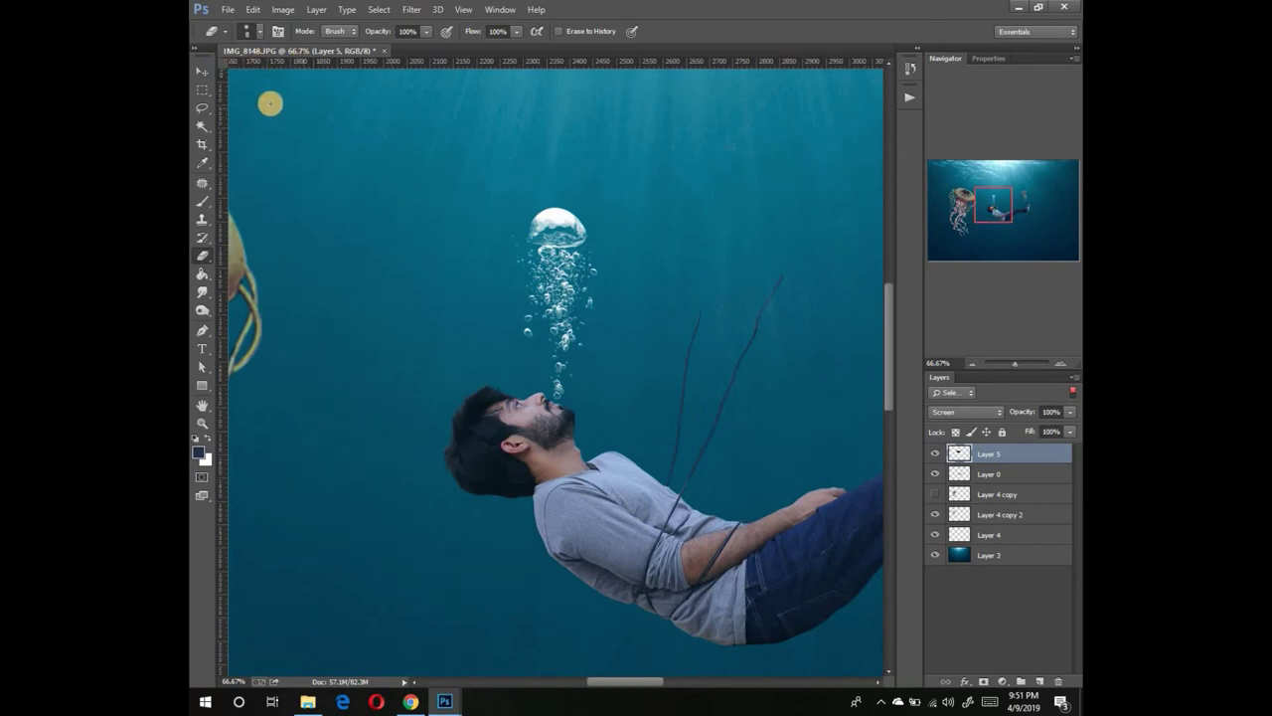
left_click(971, 362)
left_click(971, 363)
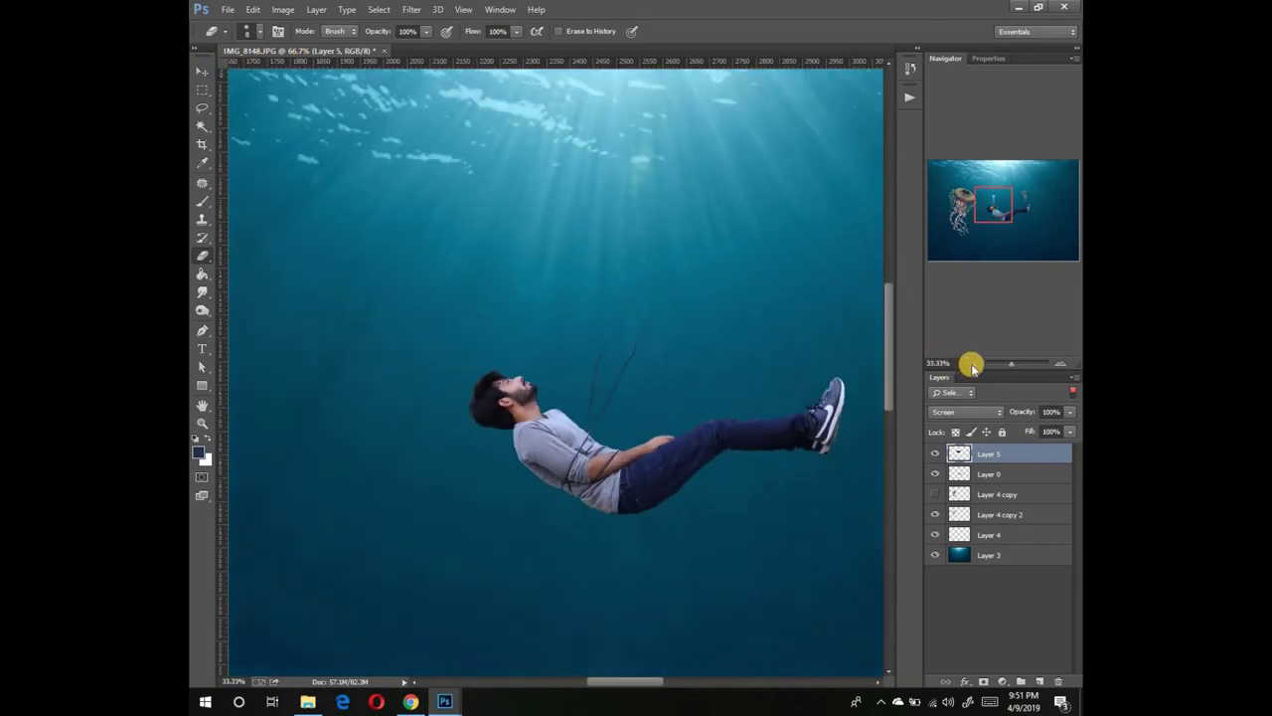
left_click(971, 363)
left_click(971, 363)
left_click(971, 363)
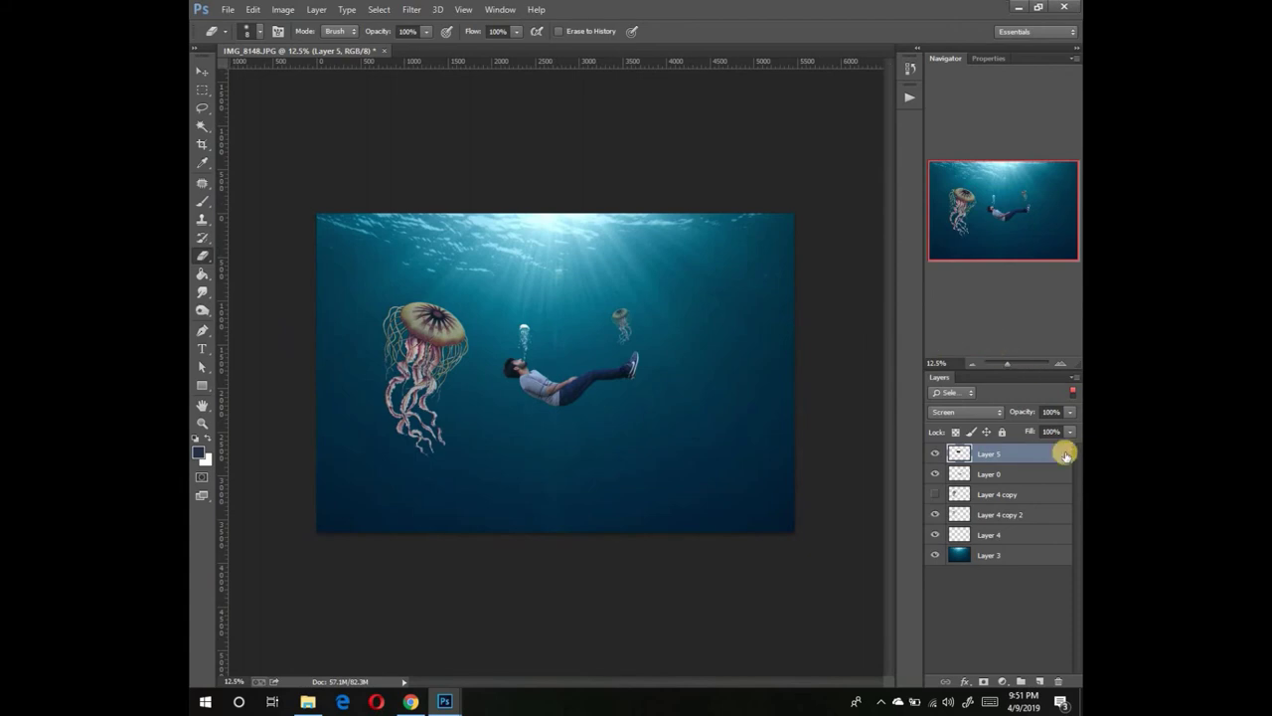
Lower Layer 5's bubble trail to 70% opacity, then zoom between full view and 25% to review.
left_click_drag(1067, 427, 1052, 428)
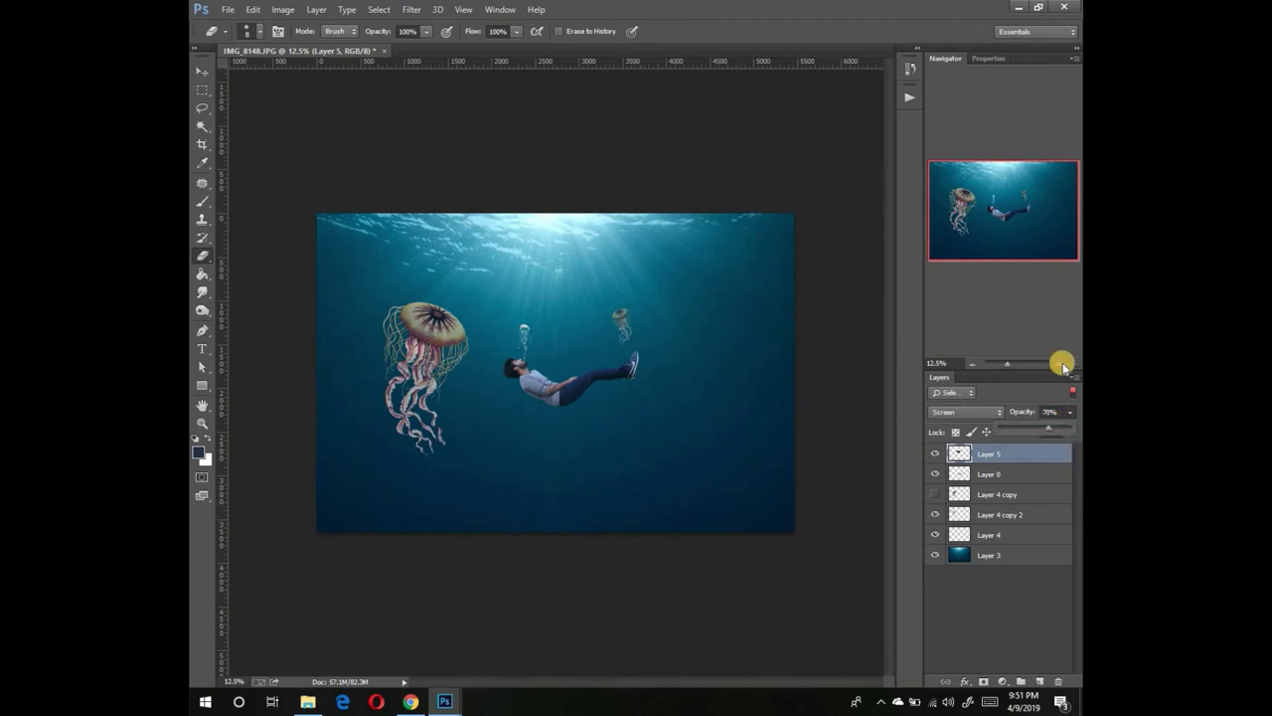
left_click(1062, 363)
left_click(1061, 364)
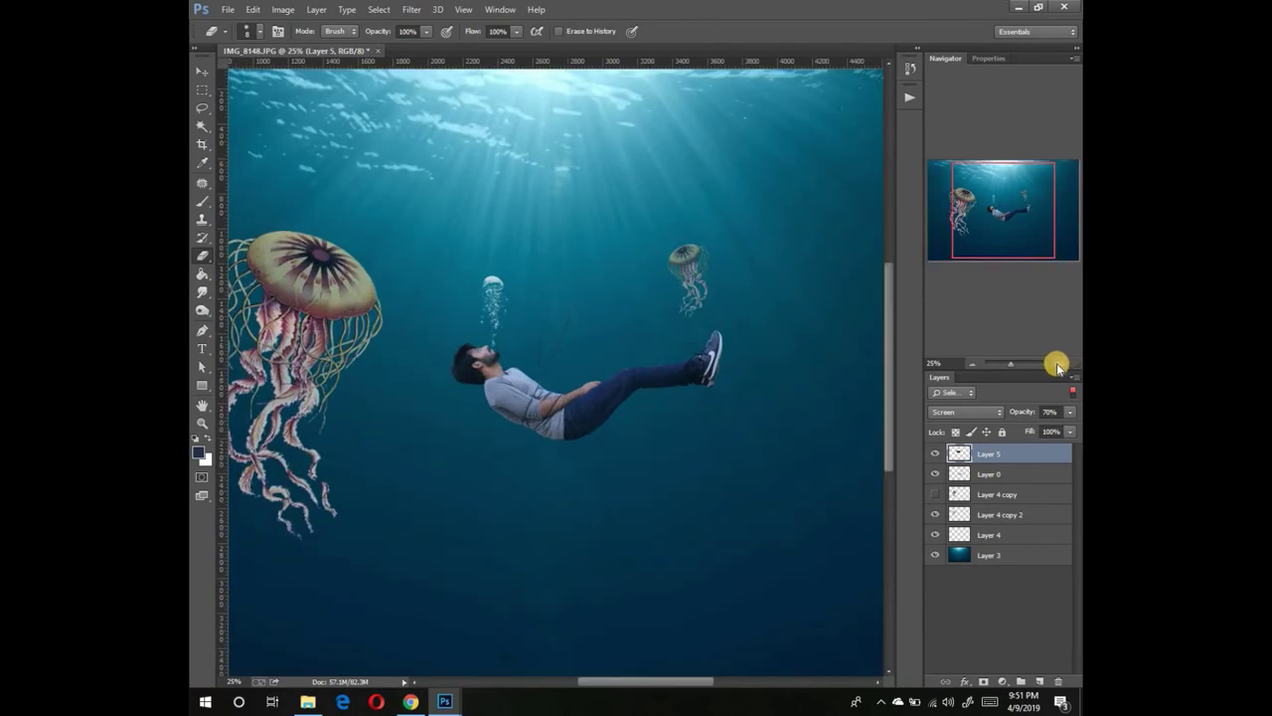
left_click(970, 364)
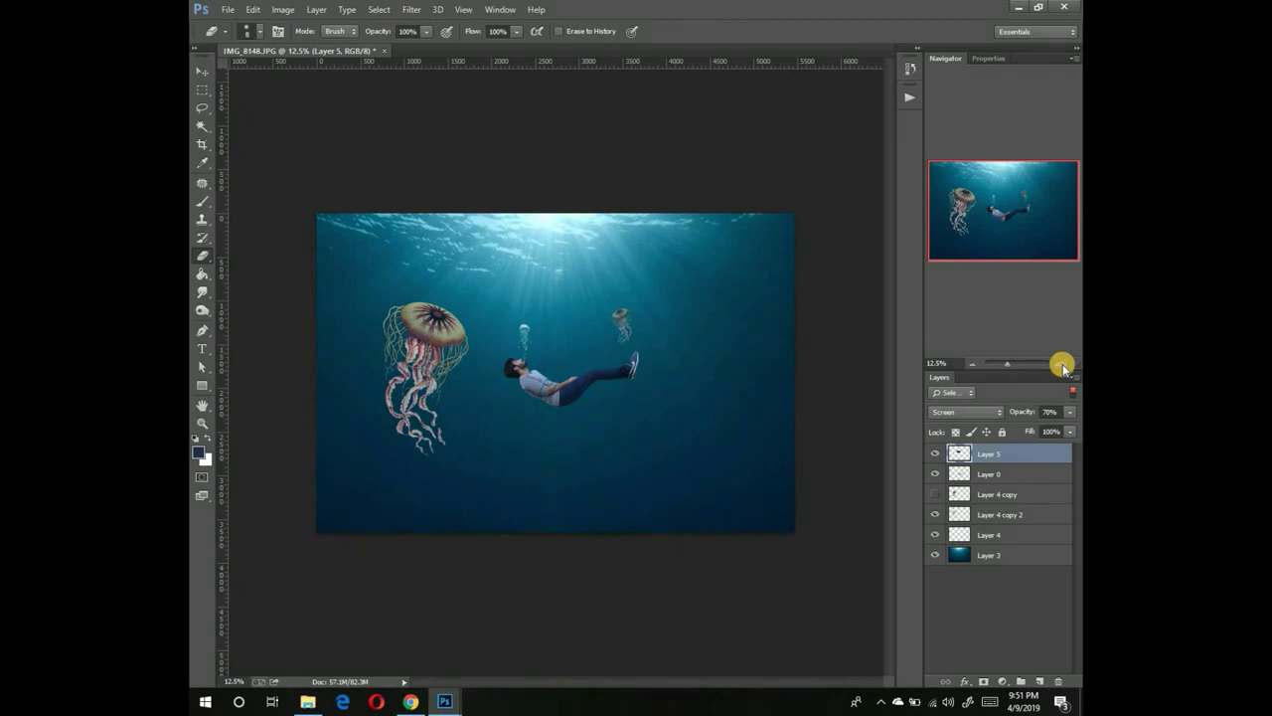
left_click(1063, 364)
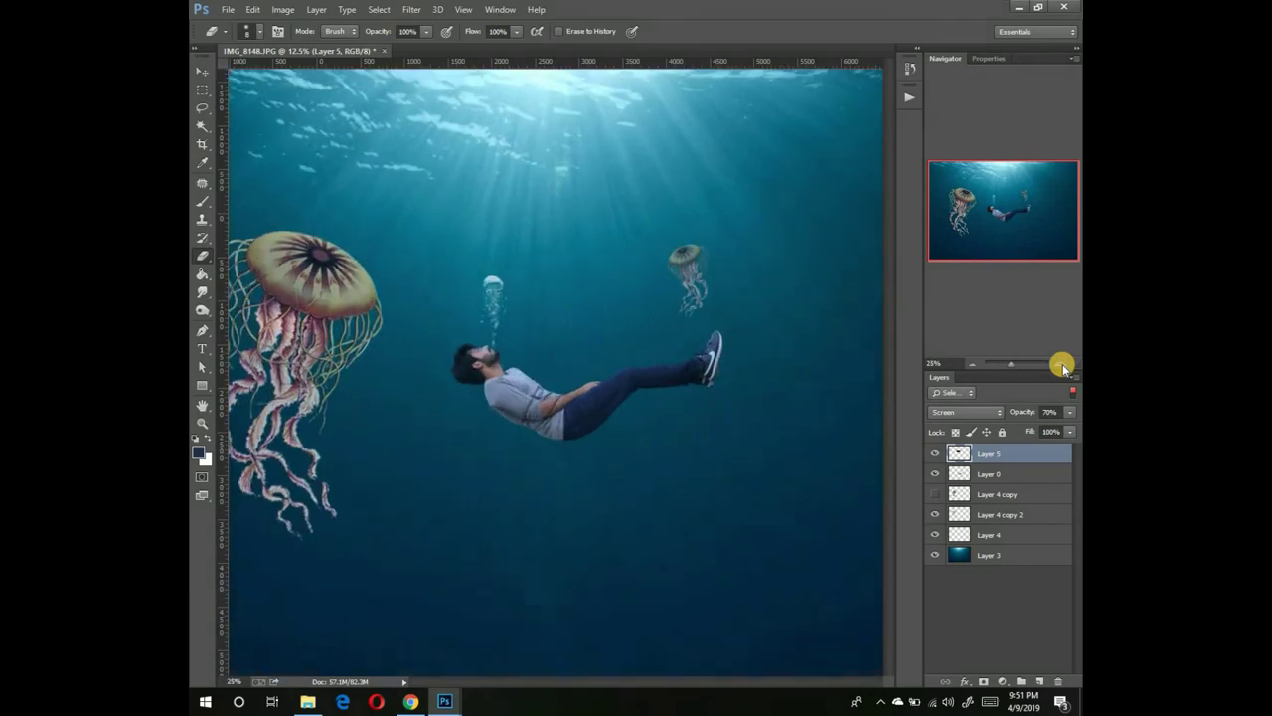